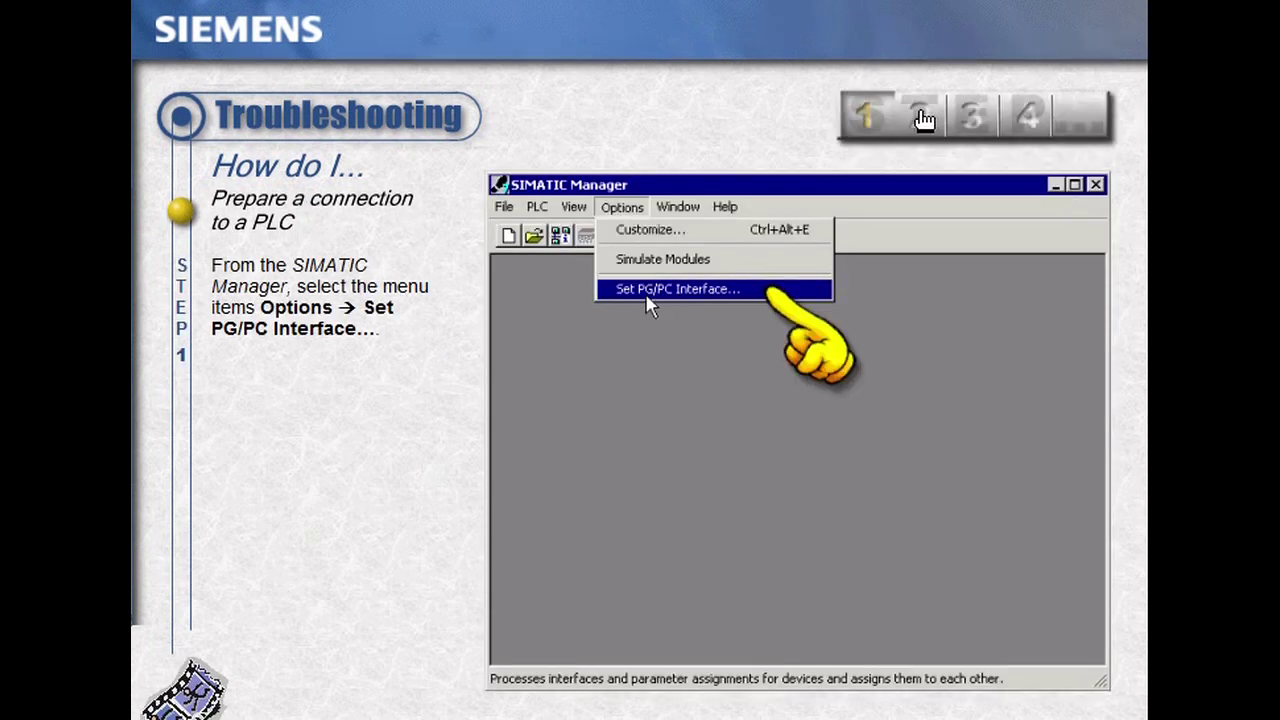
# Step: Step through the PC Adapter (MPI) connection lesson, covering adapter choice, COM port and transmission rate
pyautogui.click(926, 118)
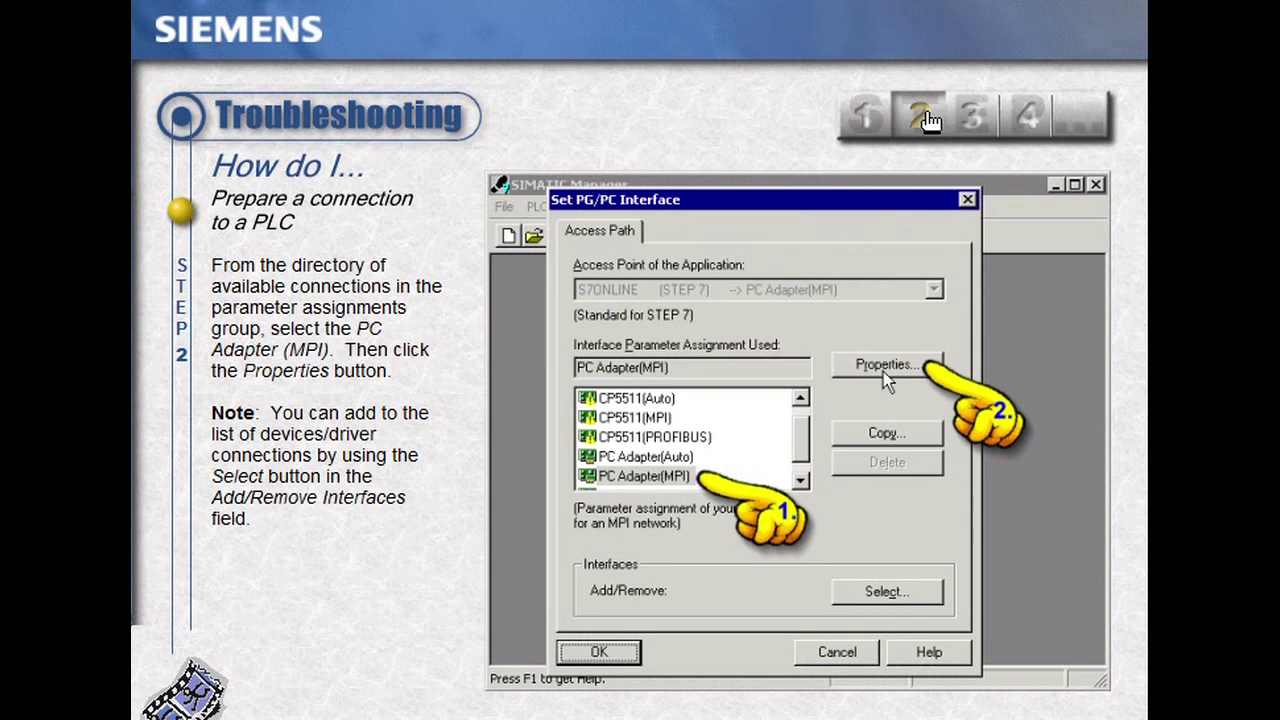
pyautogui.click(972, 124)
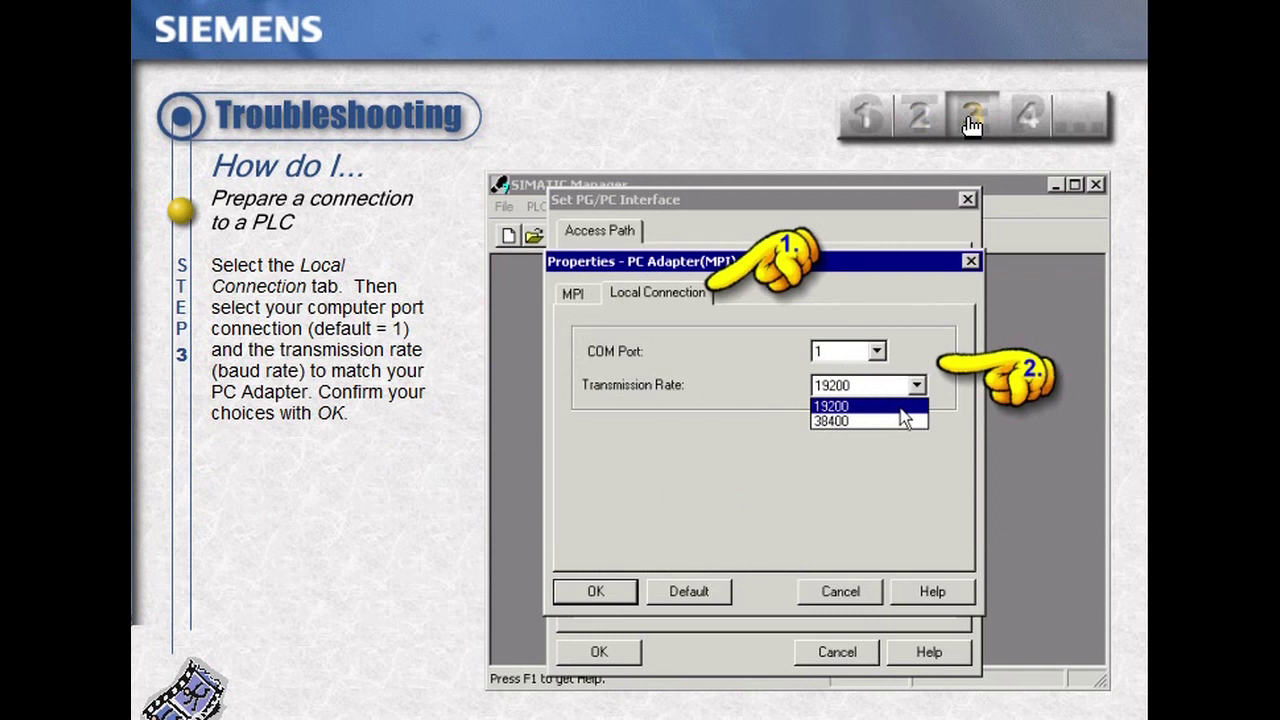
pyautogui.click(1025, 122)
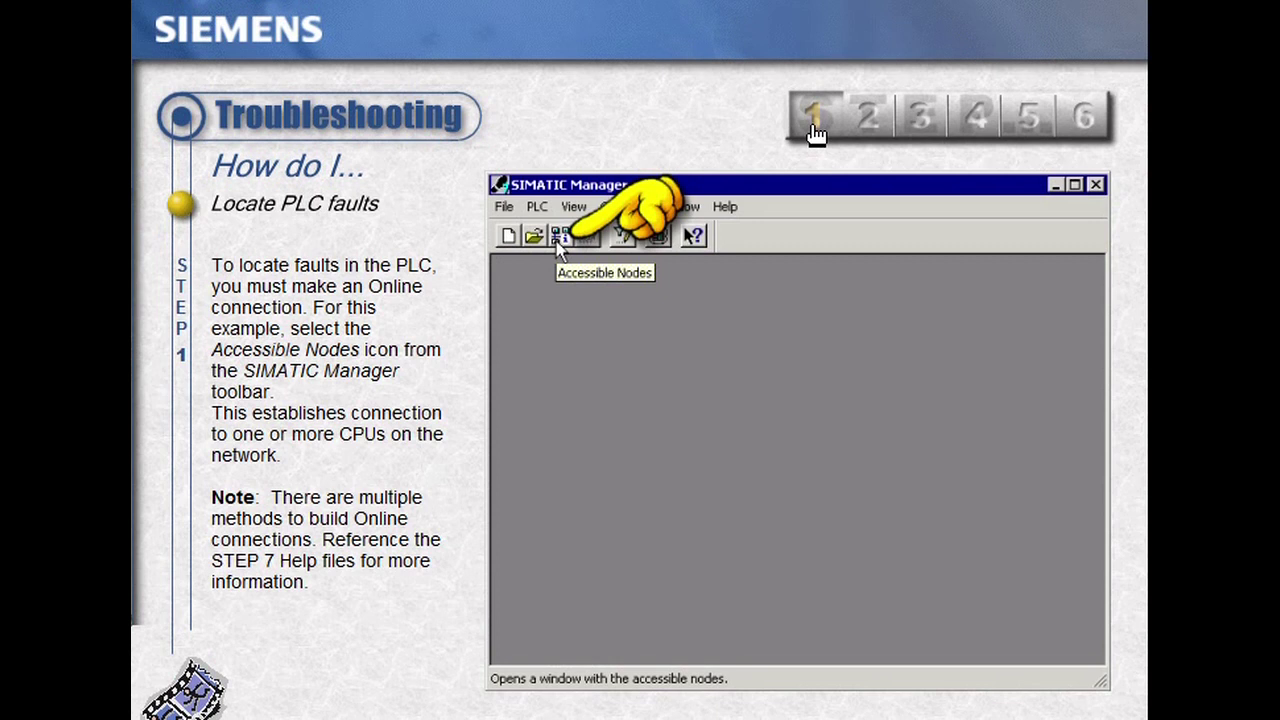
# Step: Follow the fault lesson from the MPI 7 node through Module Information and the diagnostic buffer to FC2's faulty instruction
pyautogui.click(867, 127)
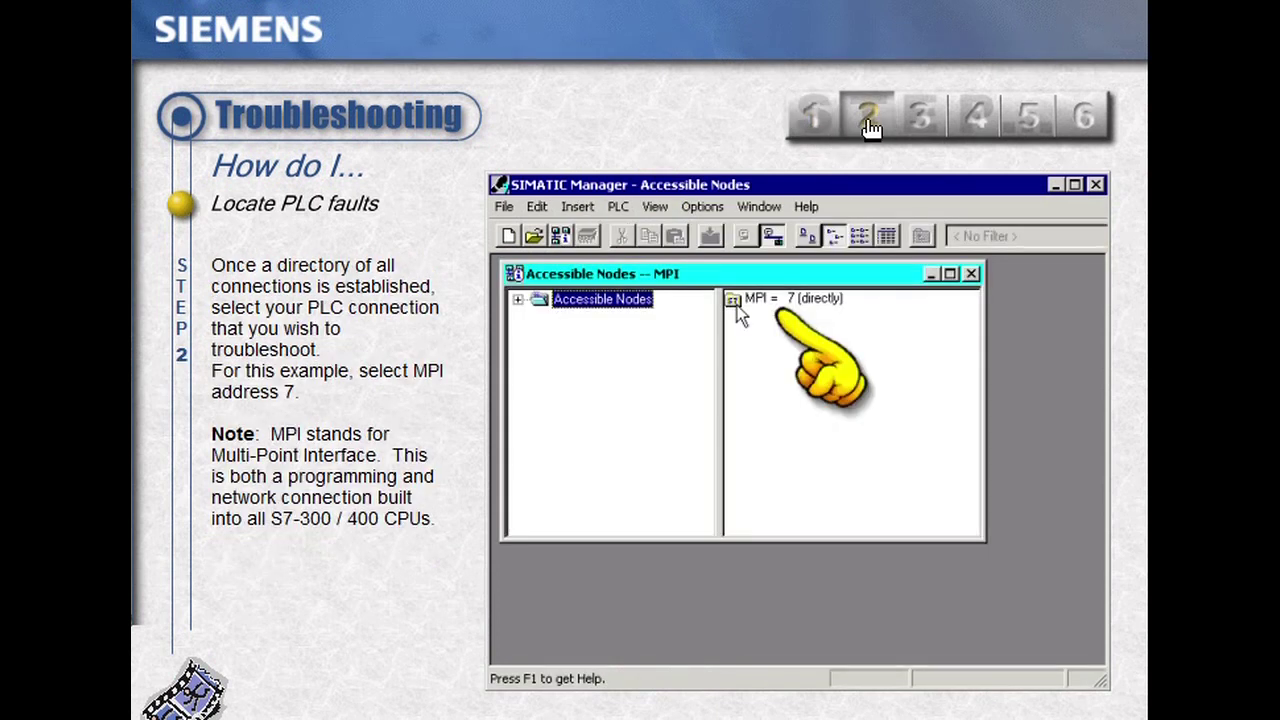
pyautogui.click(921, 121)
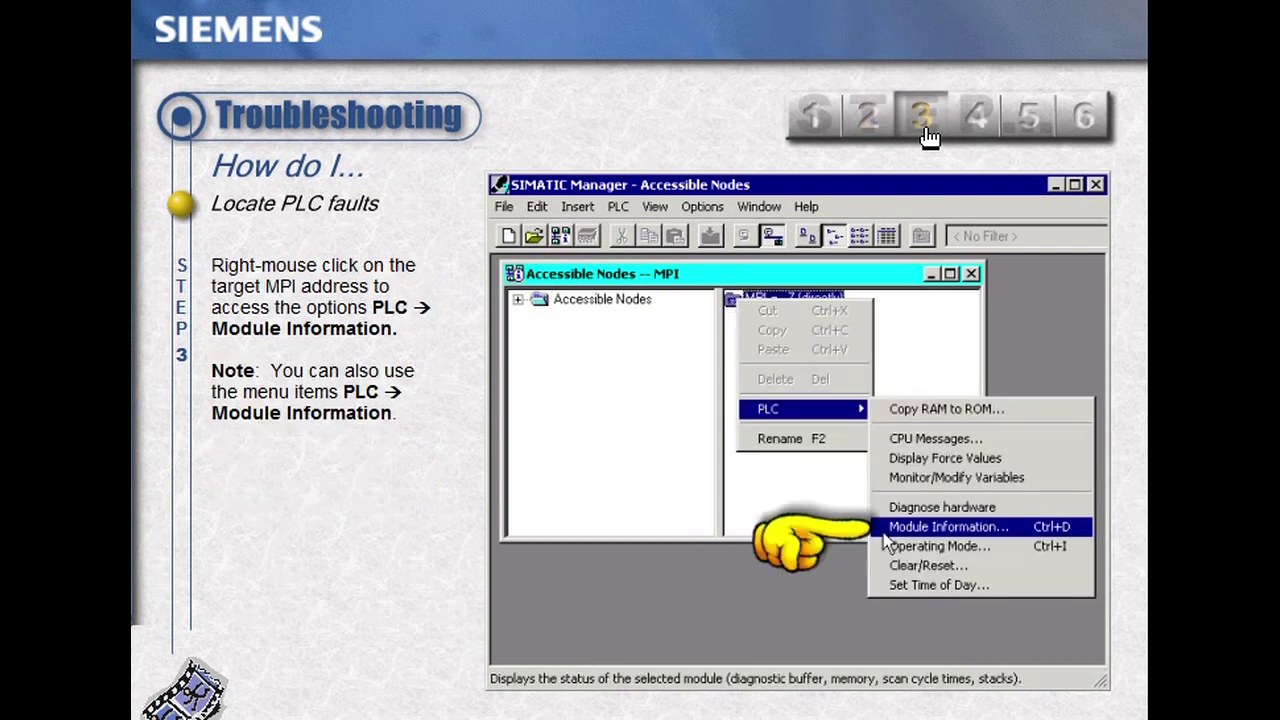
pyautogui.click(982, 120)
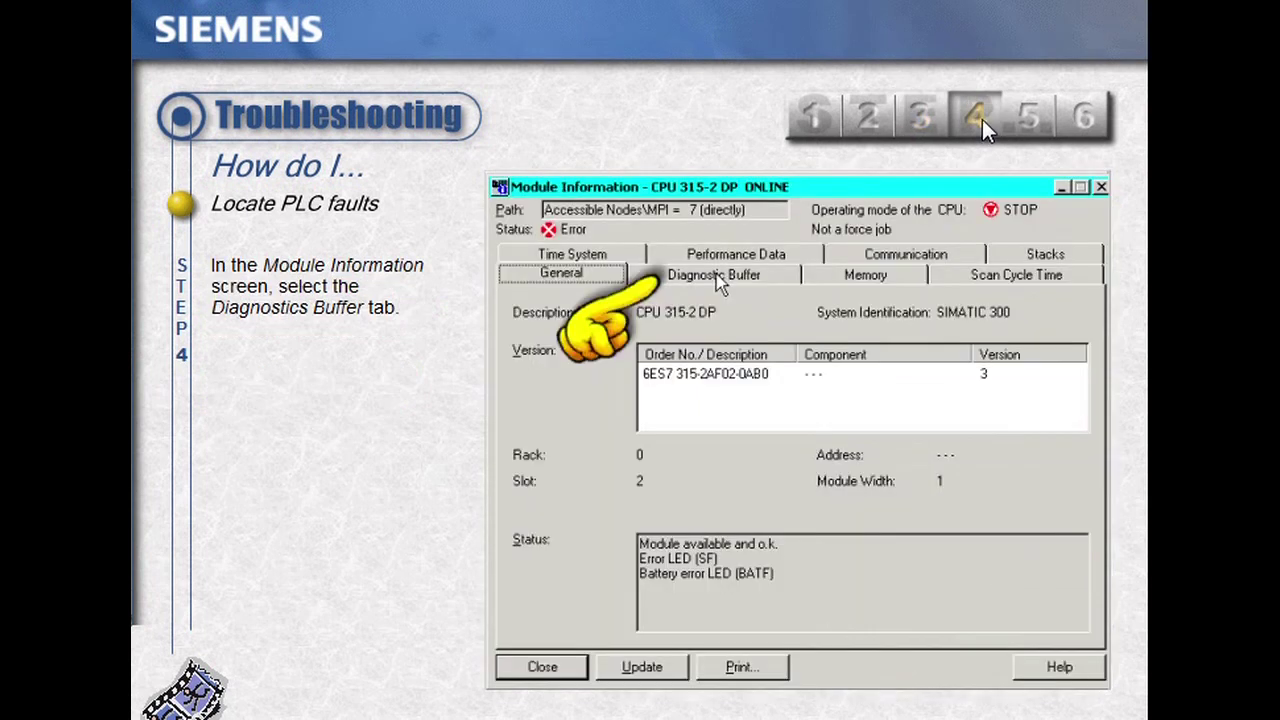
pyautogui.click(1034, 119)
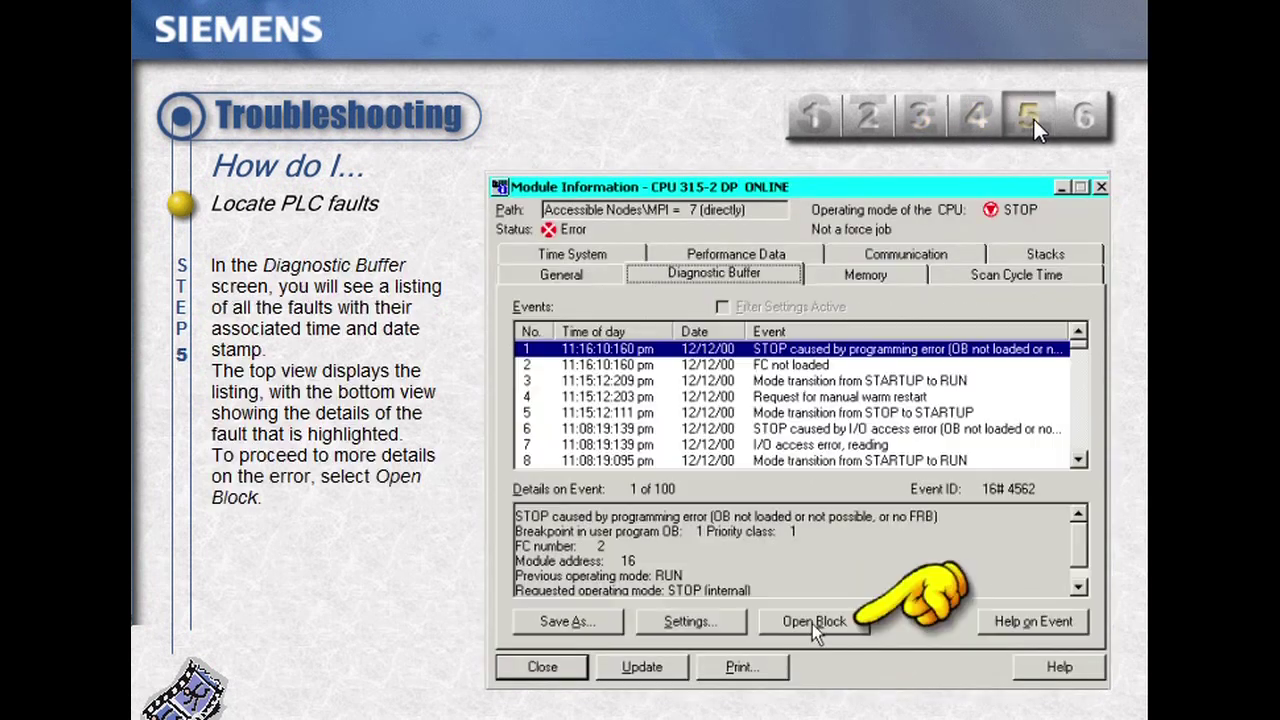
pyautogui.click(1088, 121)
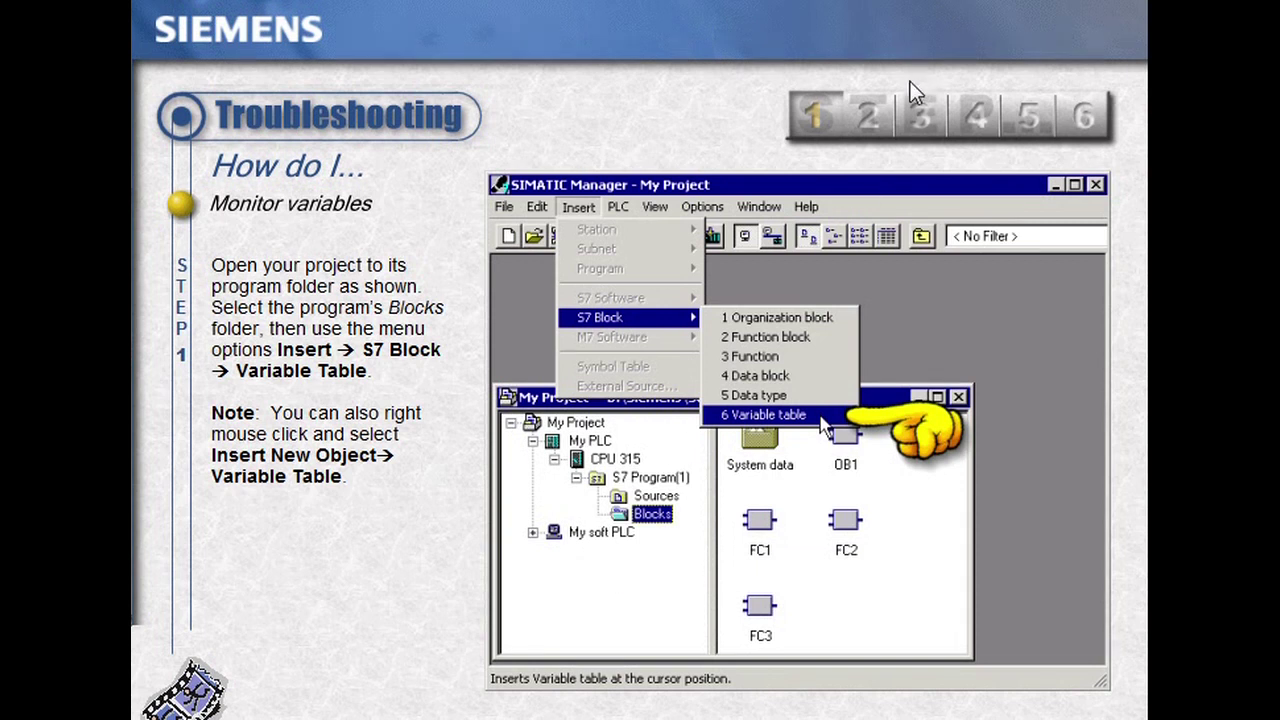
# Step: Name, open and fill the My Variables table, then connect to the CPU to see live values
pyautogui.click(869, 117)
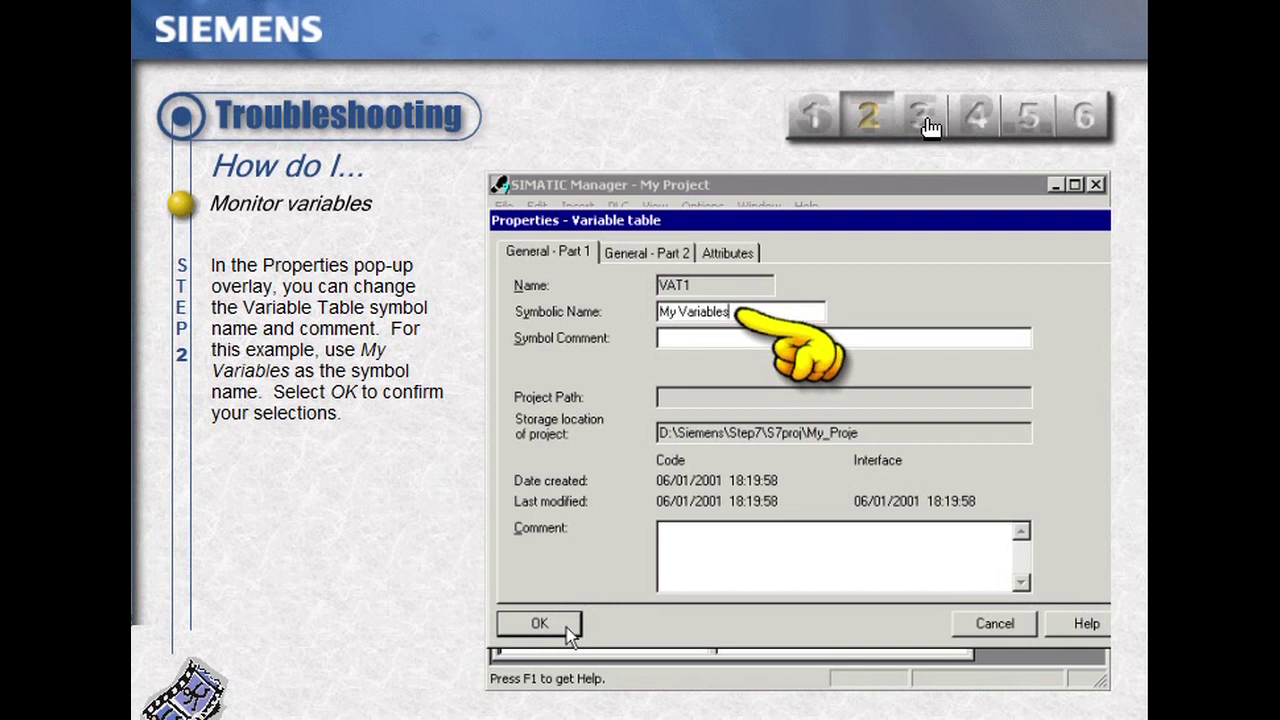
pyautogui.click(926, 124)
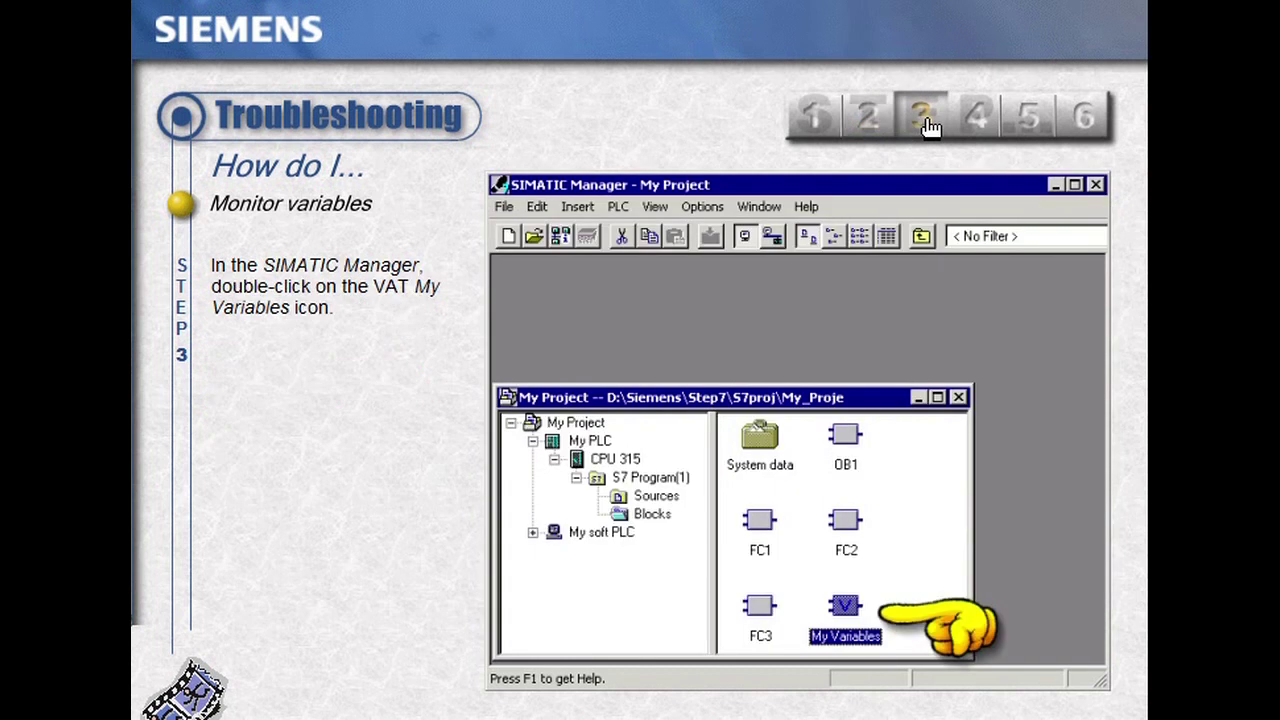
pyautogui.click(982, 118)
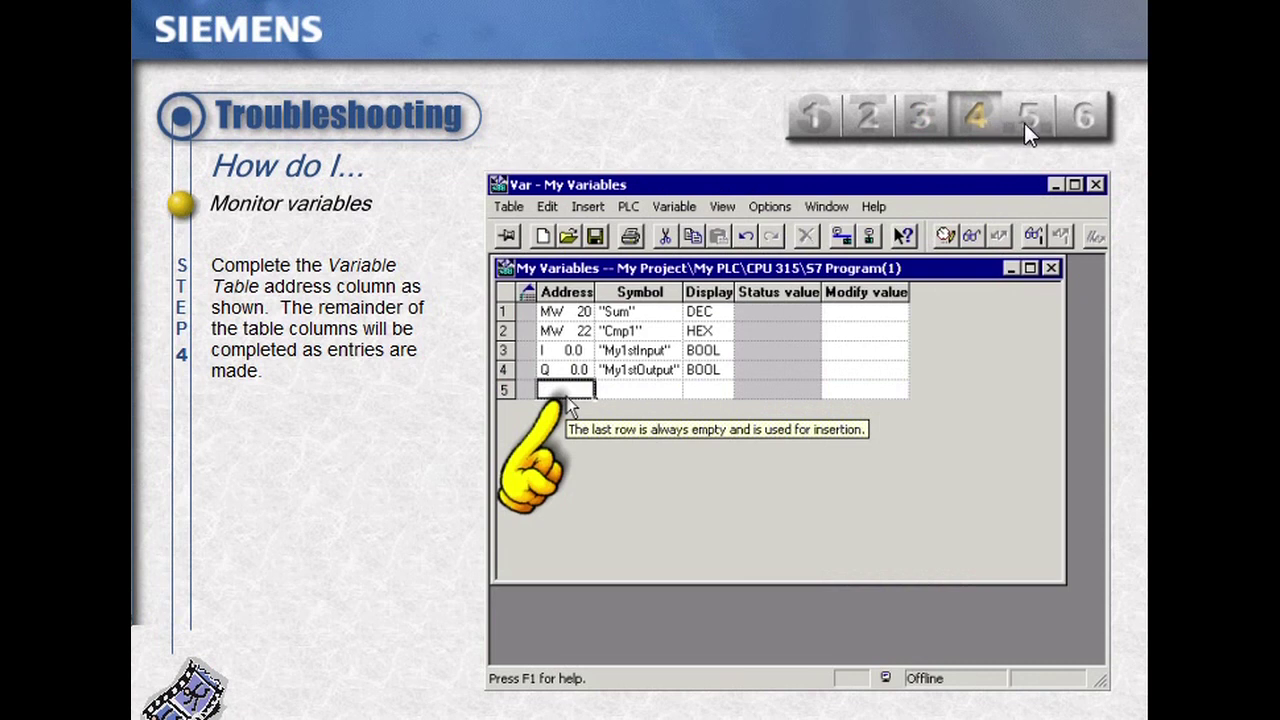
pyautogui.click(1031, 125)
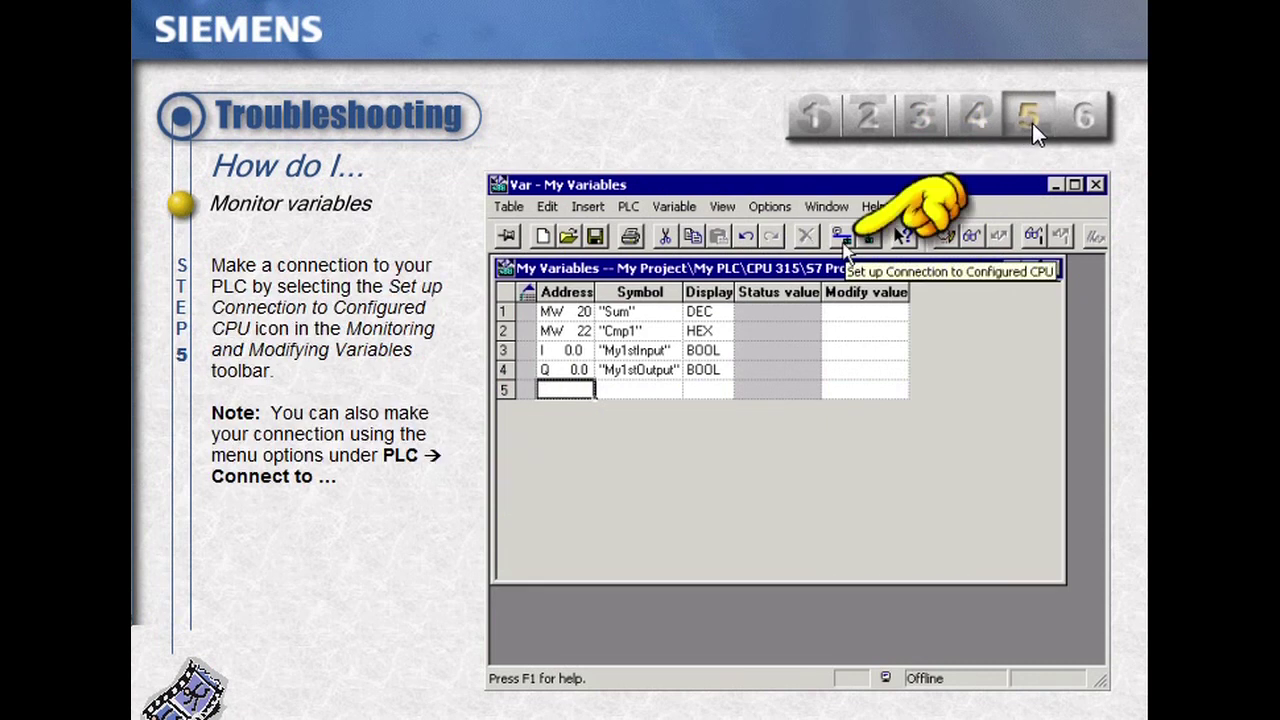
pyautogui.click(1085, 123)
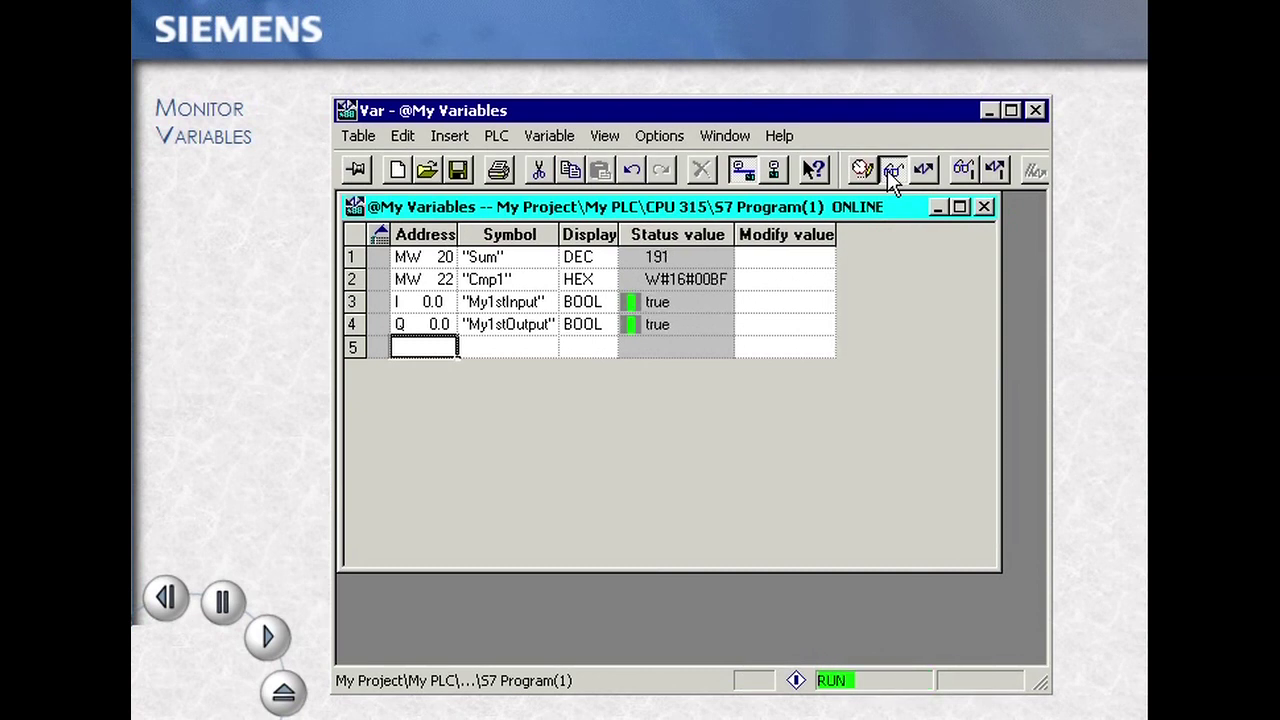
# Step: Finish the monitoring demo with the Monitor button and continue to the Modify / Force variables lesson
pyautogui.click(887, 170)
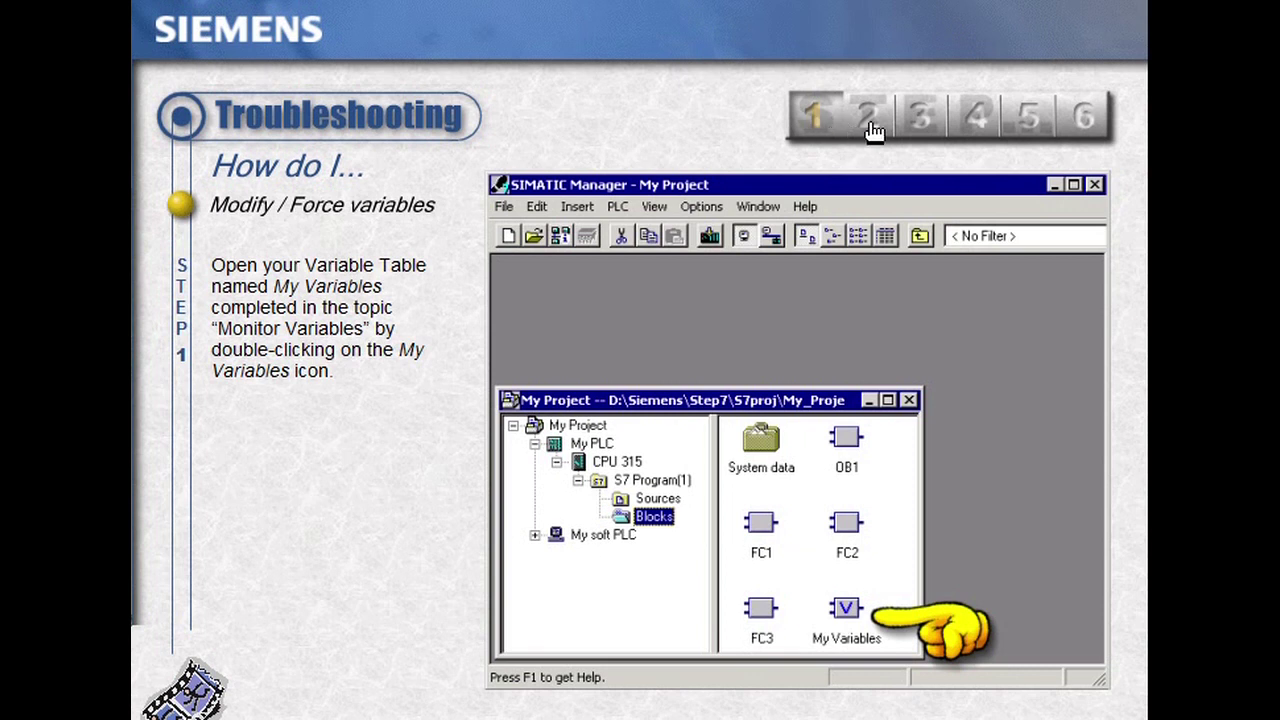
# Step: Enter modify values, modify them online, display force values and complete the forcing steps for Q0.0
pyautogui.click(880, 130)
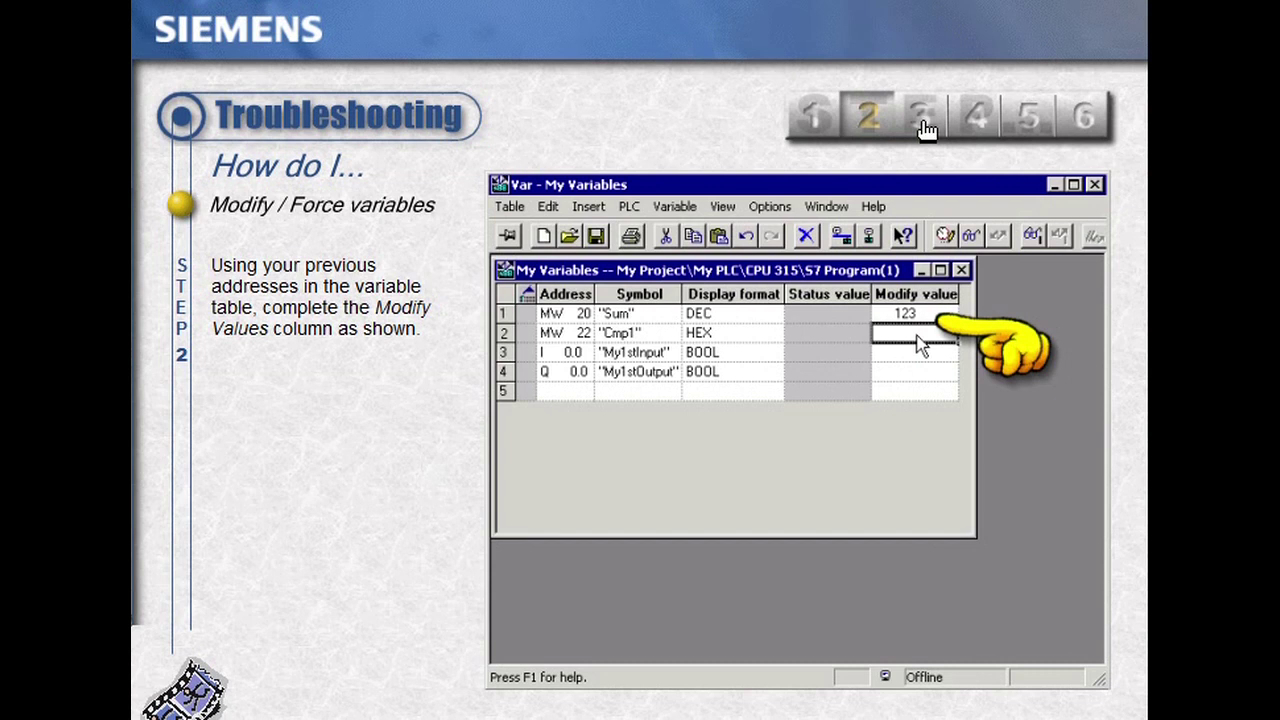
pyautogui.click(927, 130)
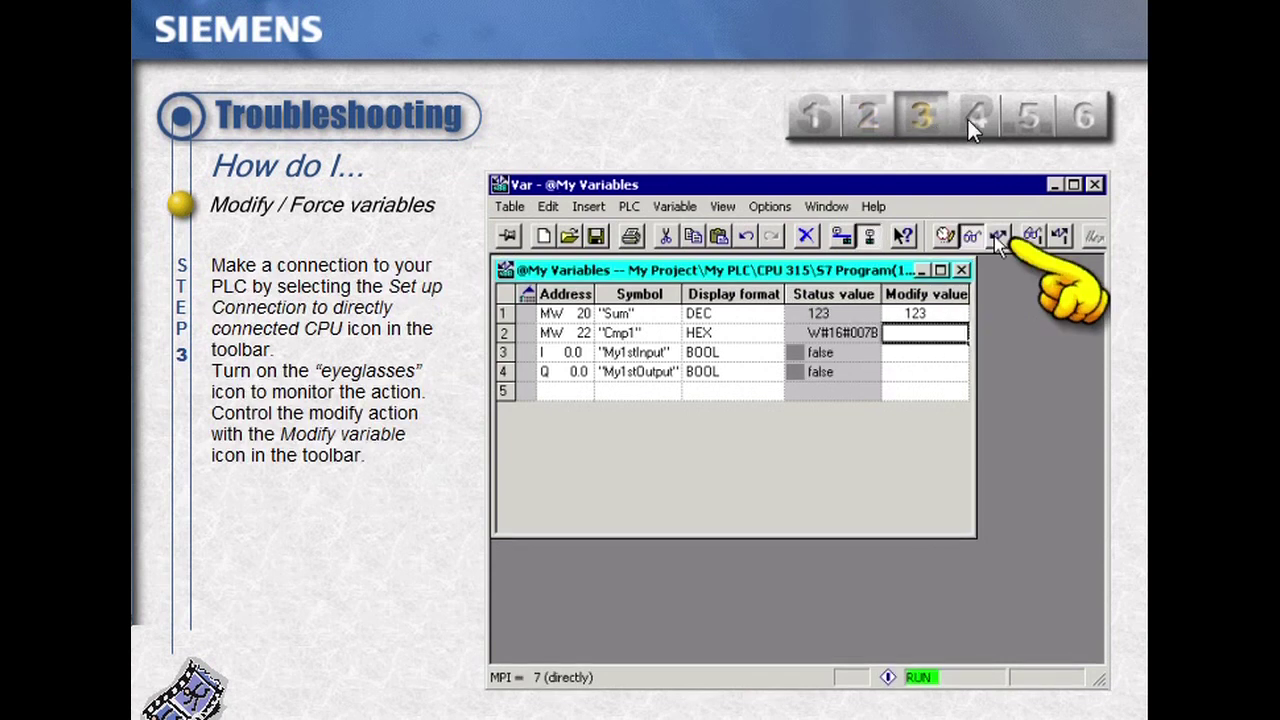
pyautogui.click(976, 128)
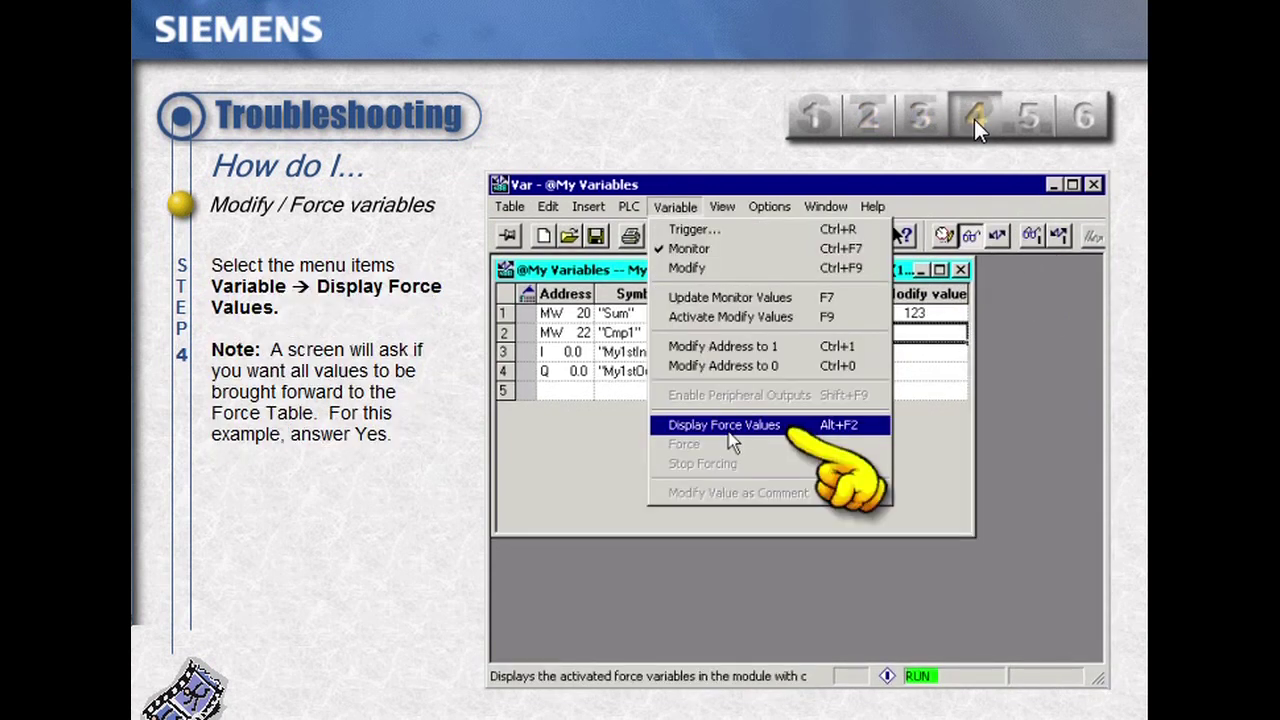
pyautogui.click(1036, 120)
pyautogui.click(1089, 121)
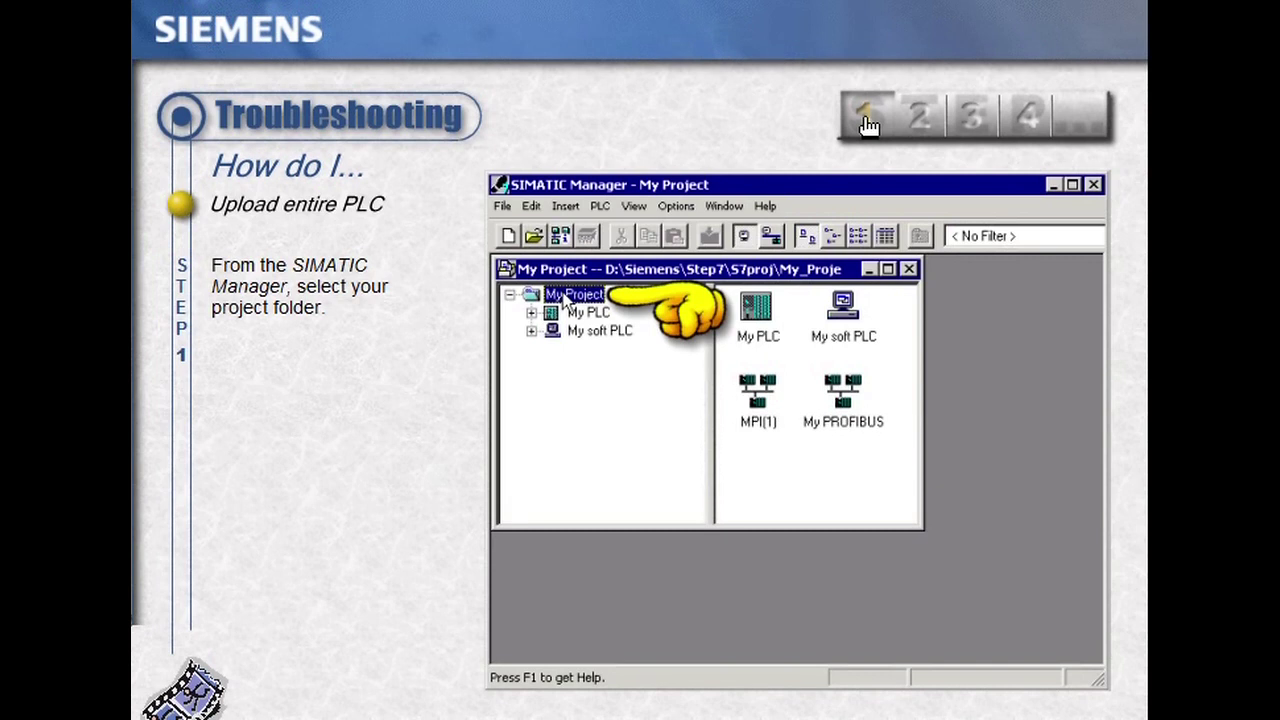
# Step: Upload the station at MPI address 7 into the project
pyautogui.click(937, 116)
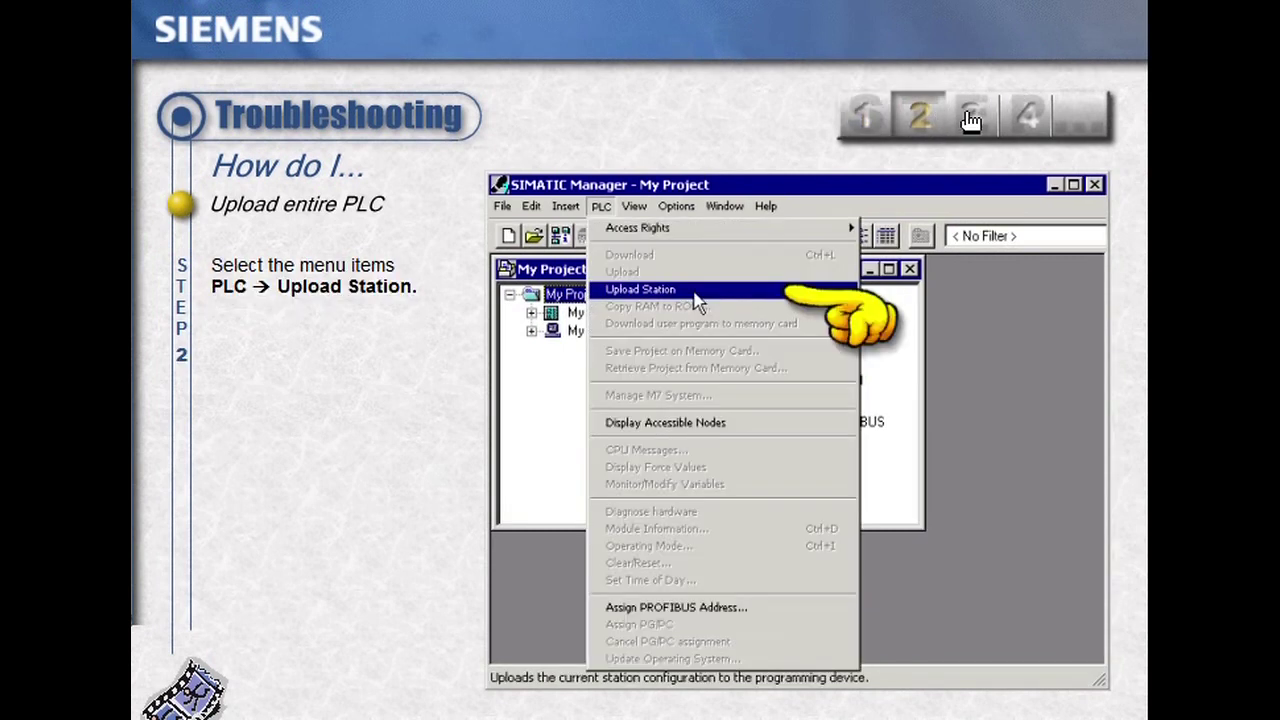
pyautogui.click(983, 121)
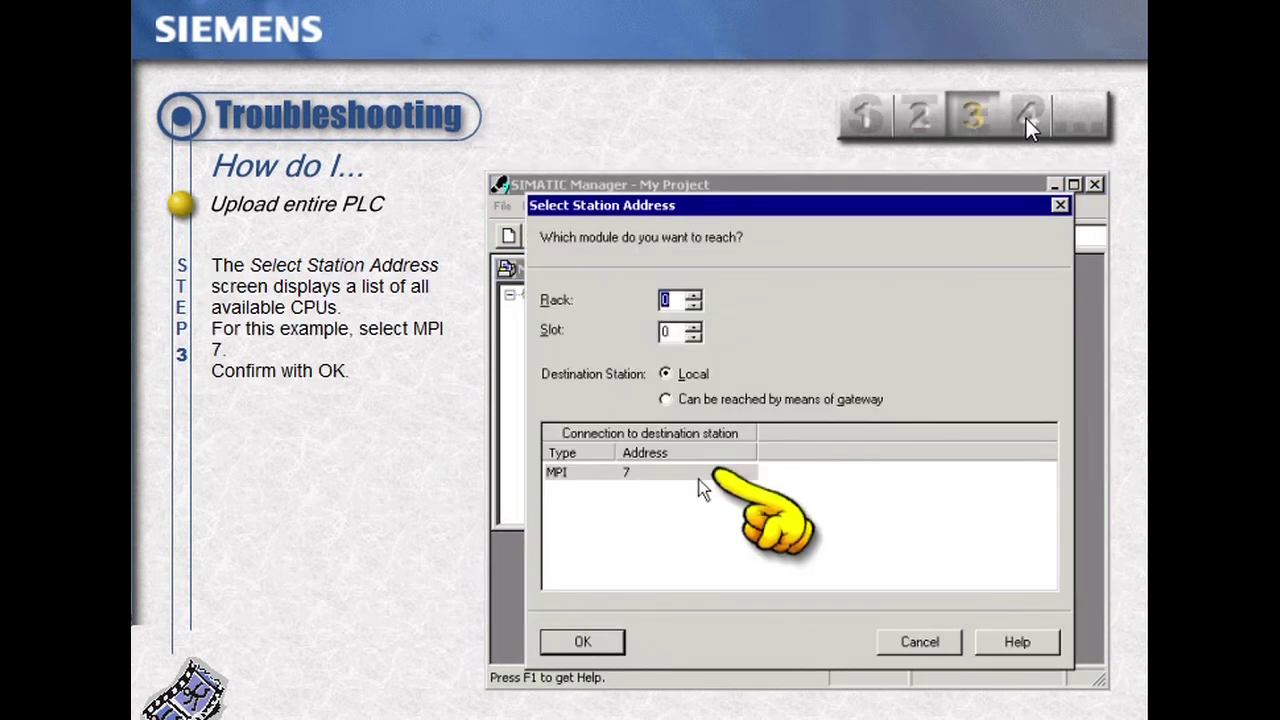
pyautogui.click(1026, 118)
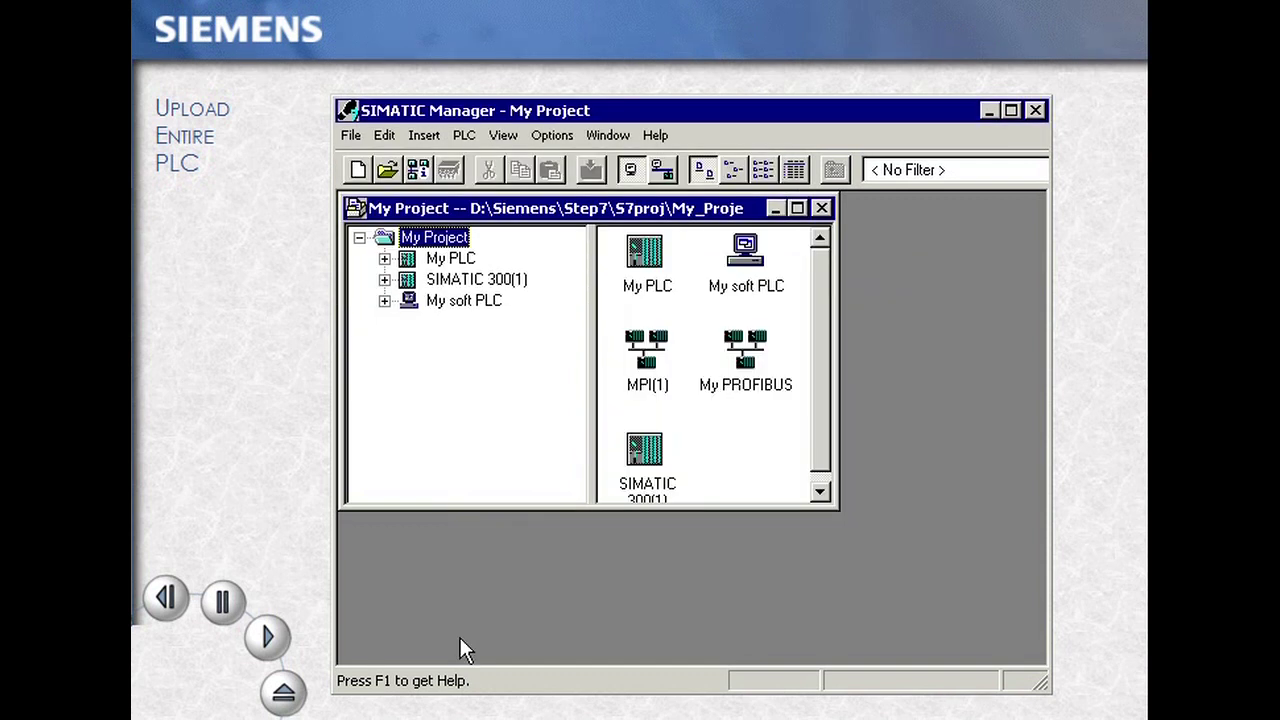
# Step: Expand SIMATIC 300(1) > CPU 315-2 DP > S7 Program(4) and list its Blocks folder
pyautogui.click(384, 280)
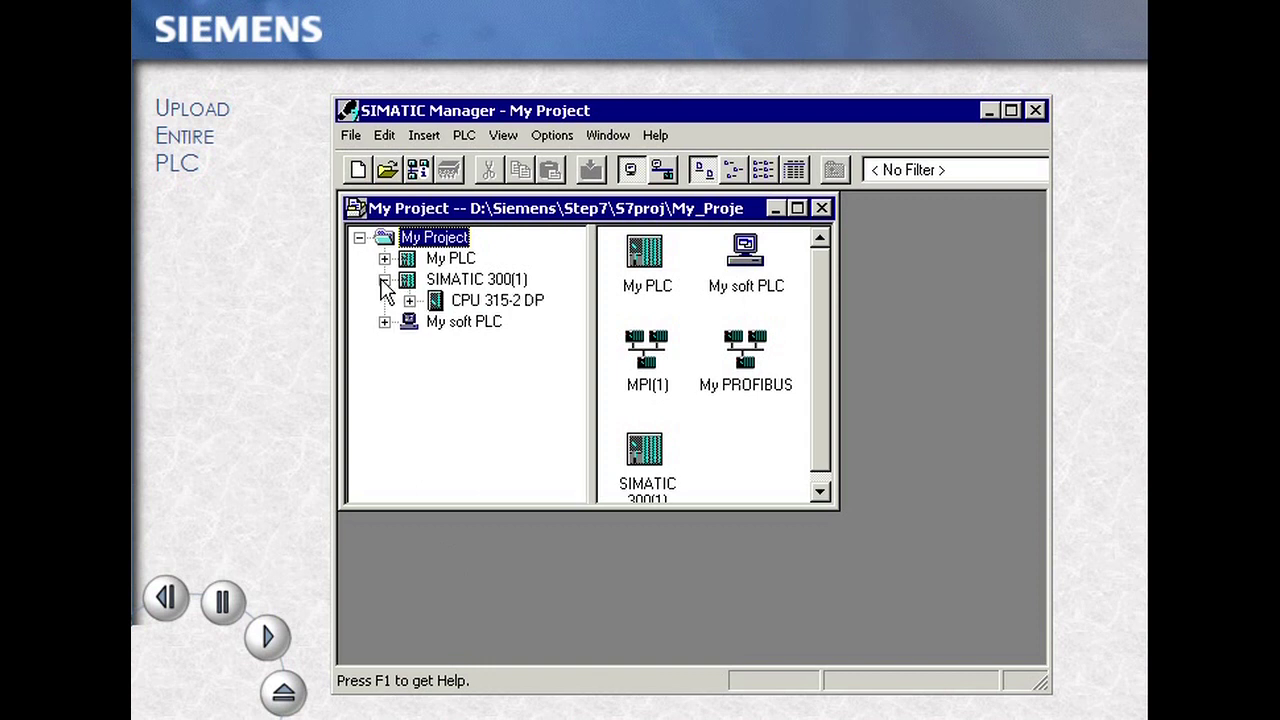
pyautogui.click(409, 301)
pyautogui.click(435, 322)
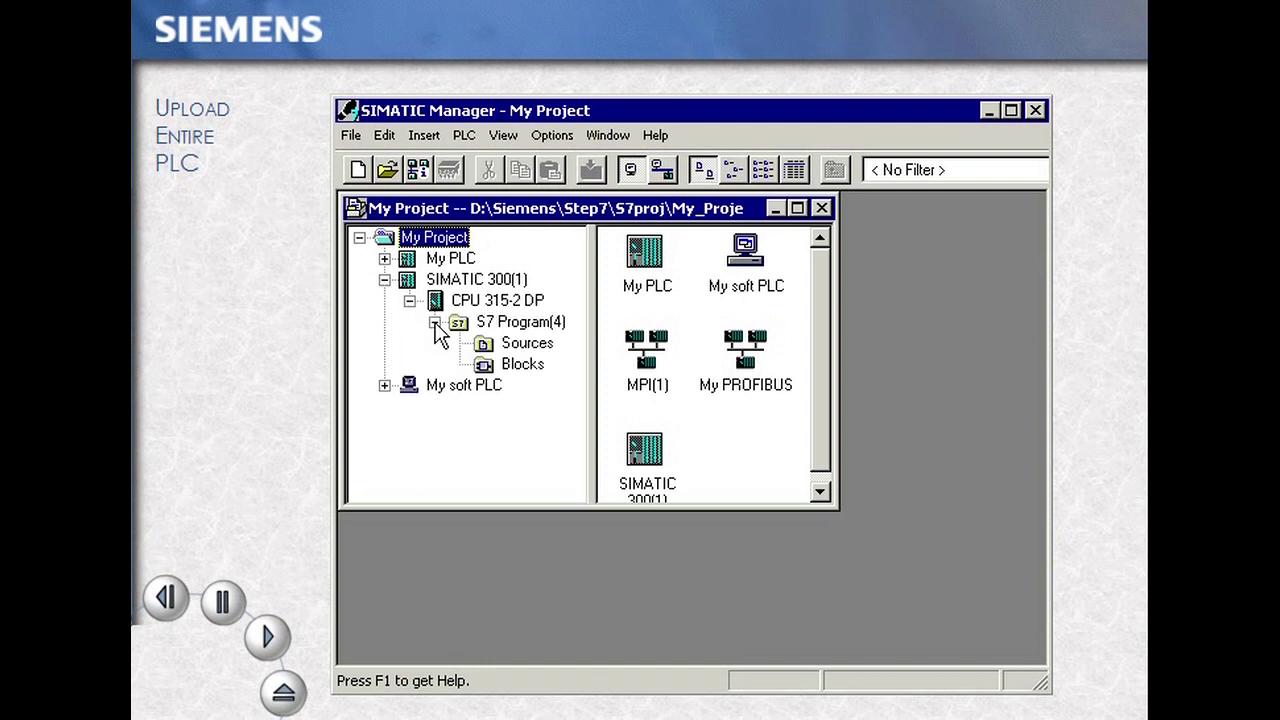
pyautogui.click(482, 364)
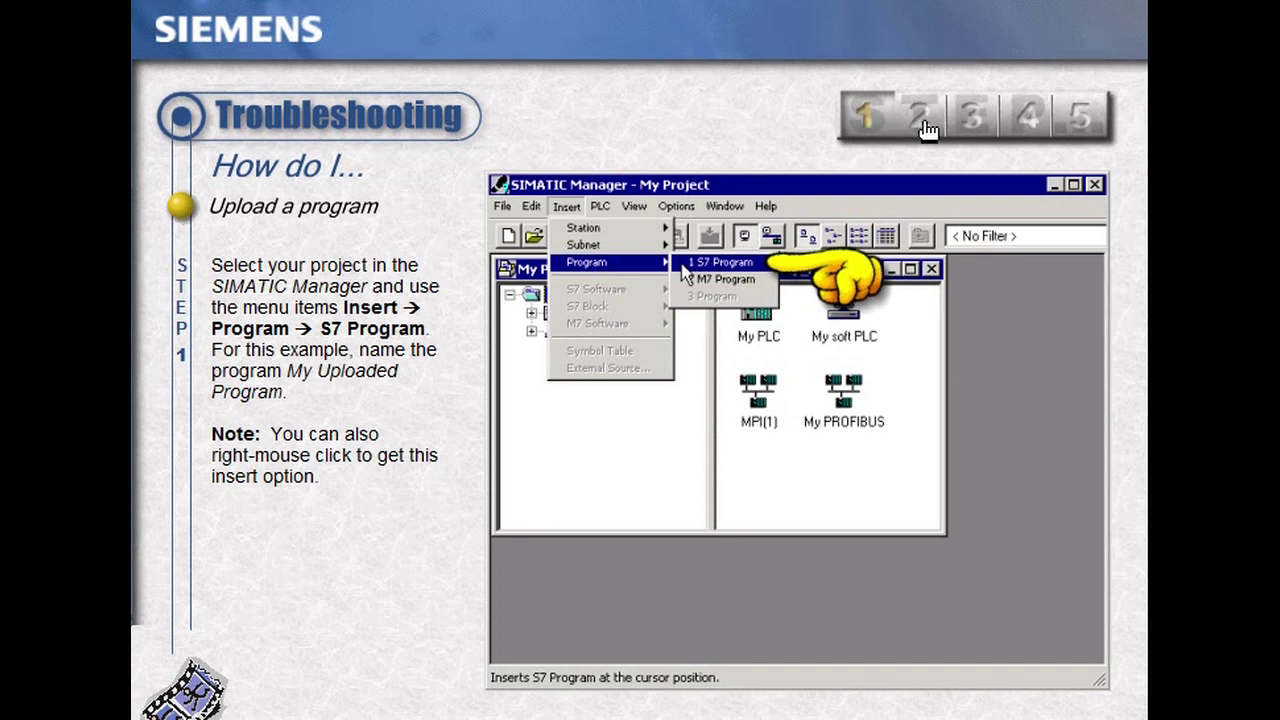
# Step: Open the online PLC's blocks, arrange the windows horizontally and drag blocks into My Upload Folder
pyautogui.click(928, 130)
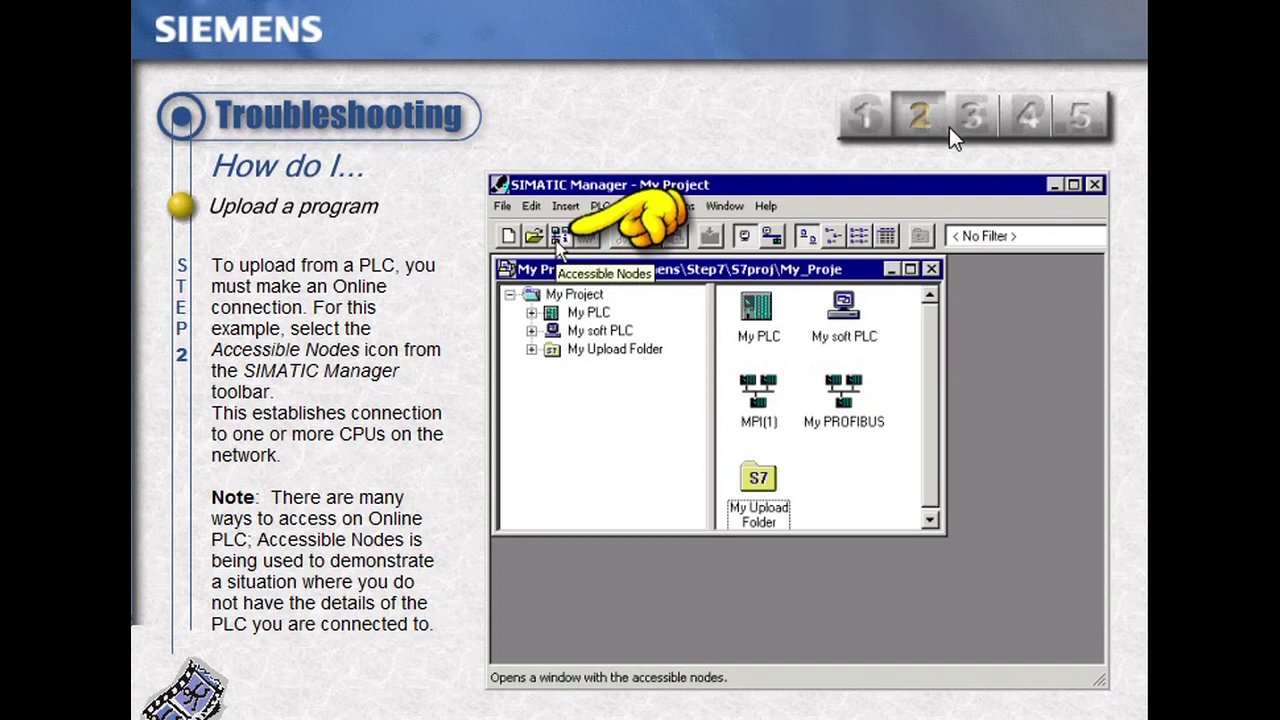
pyautogui.click(976, 126)
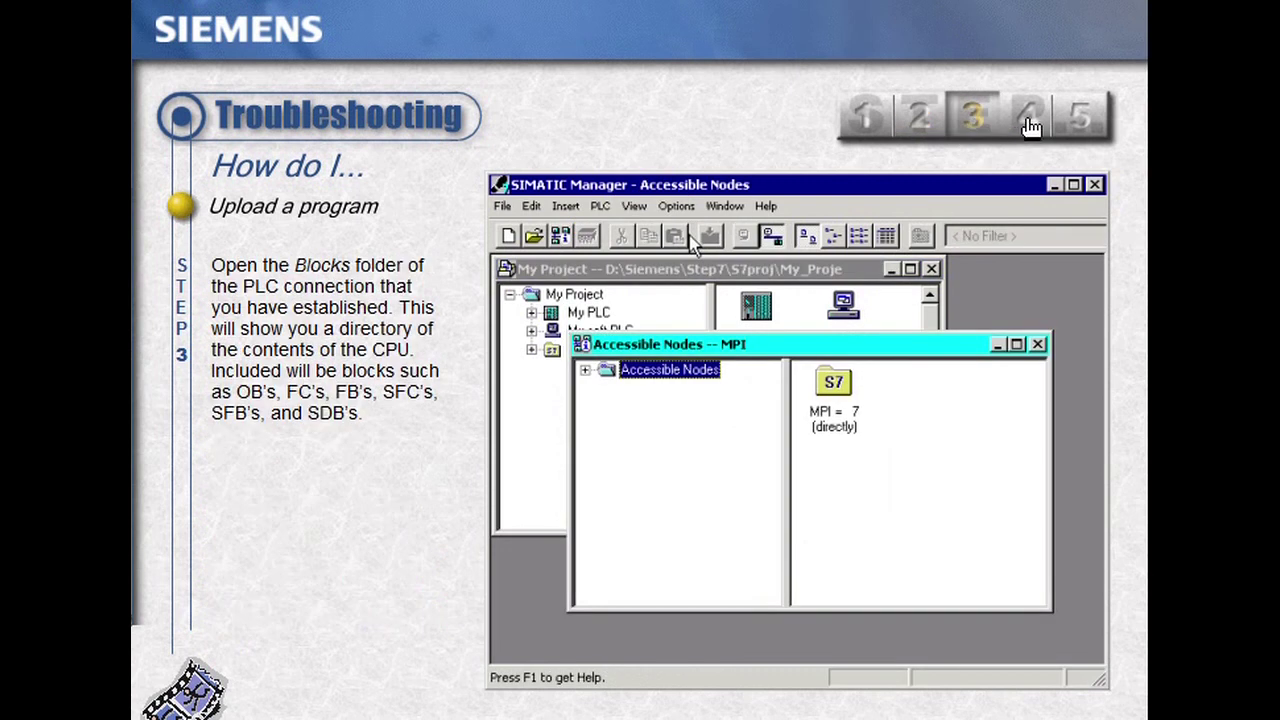
pyautogui.click(1028, 120)
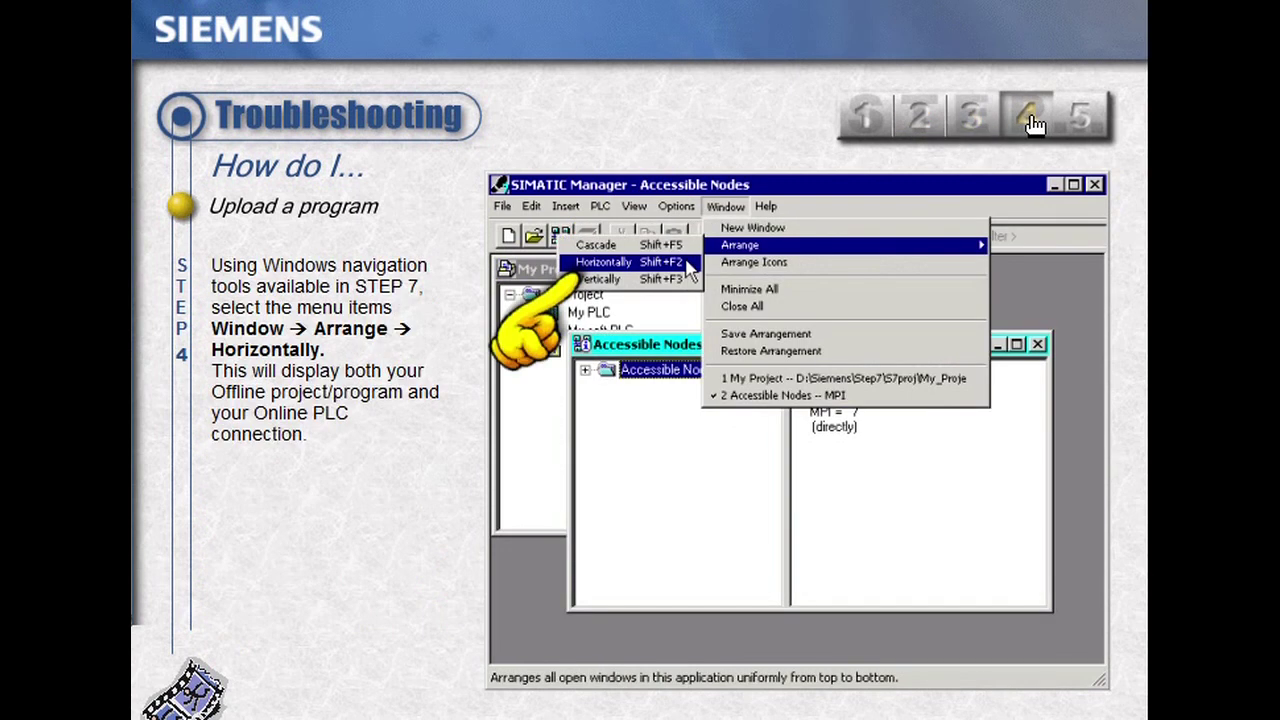
pyautogui.click(1081, 115)
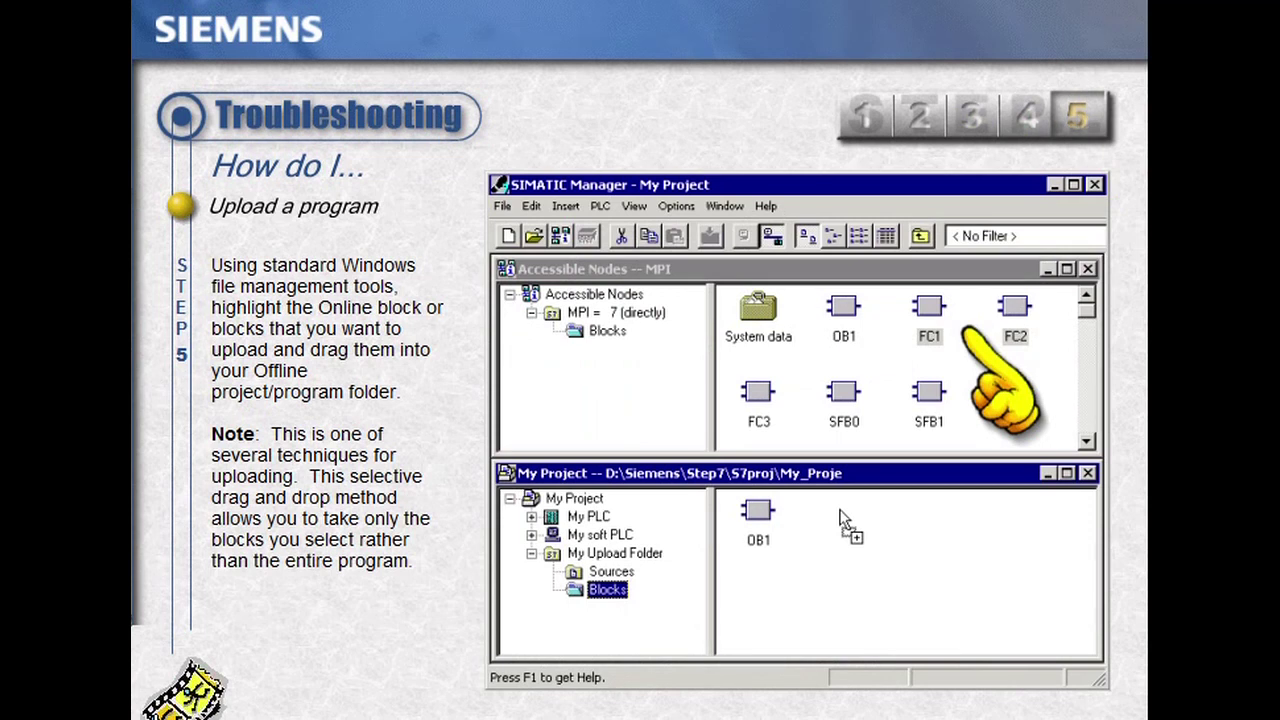
pyautogui.click(158, 716)
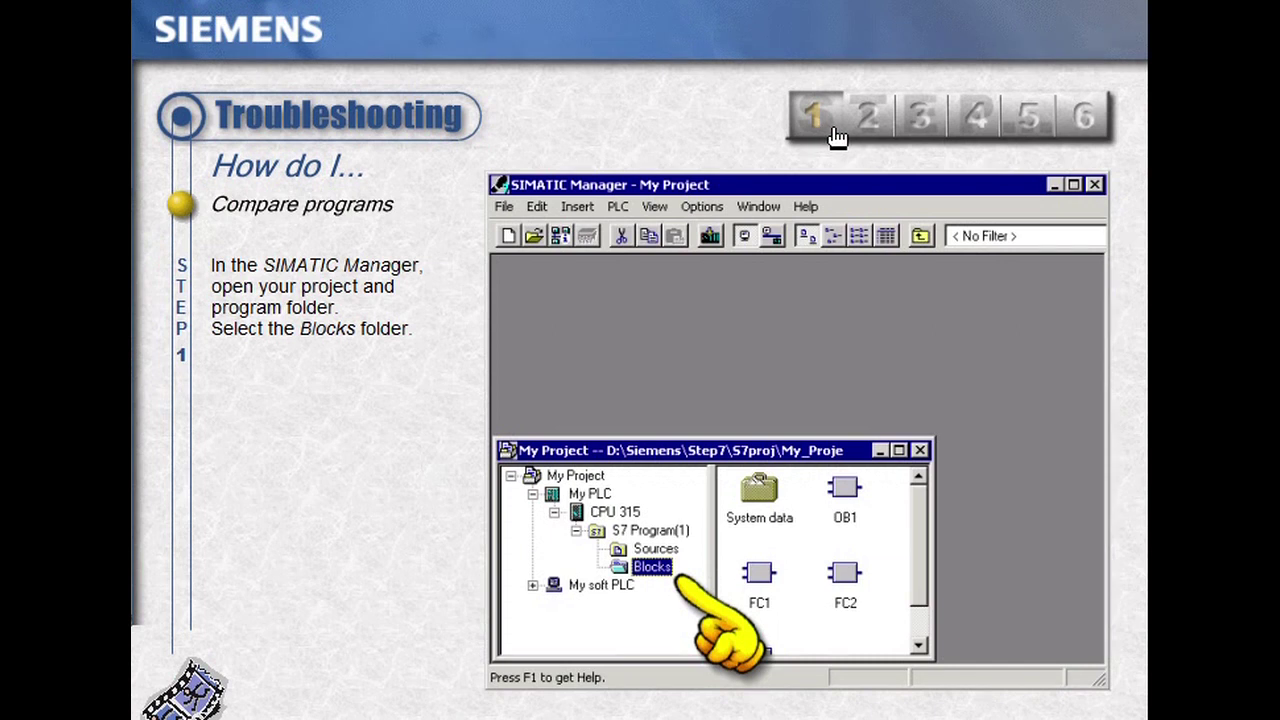
# Step: Run an ONLINE/Offline Compare Blocks and open OB1's detailed differences in the editor
pyautogui.click(885, 134)
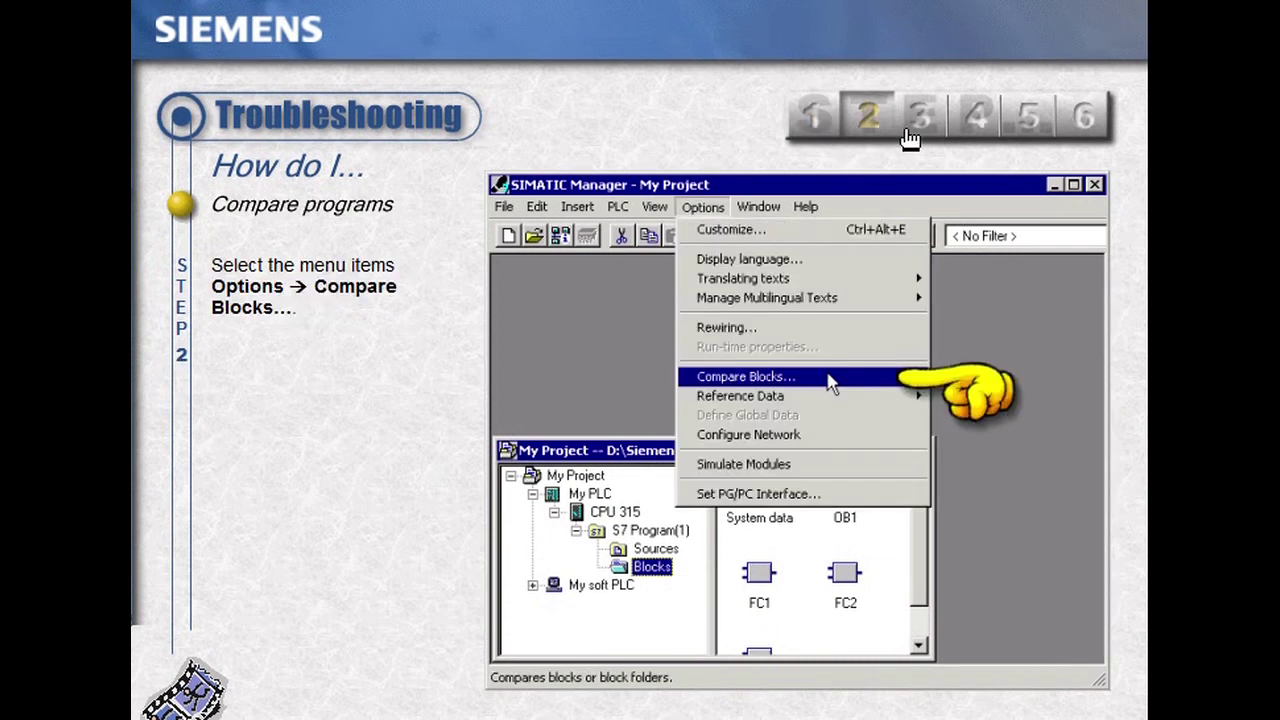
pyautogui.click(925, 138)
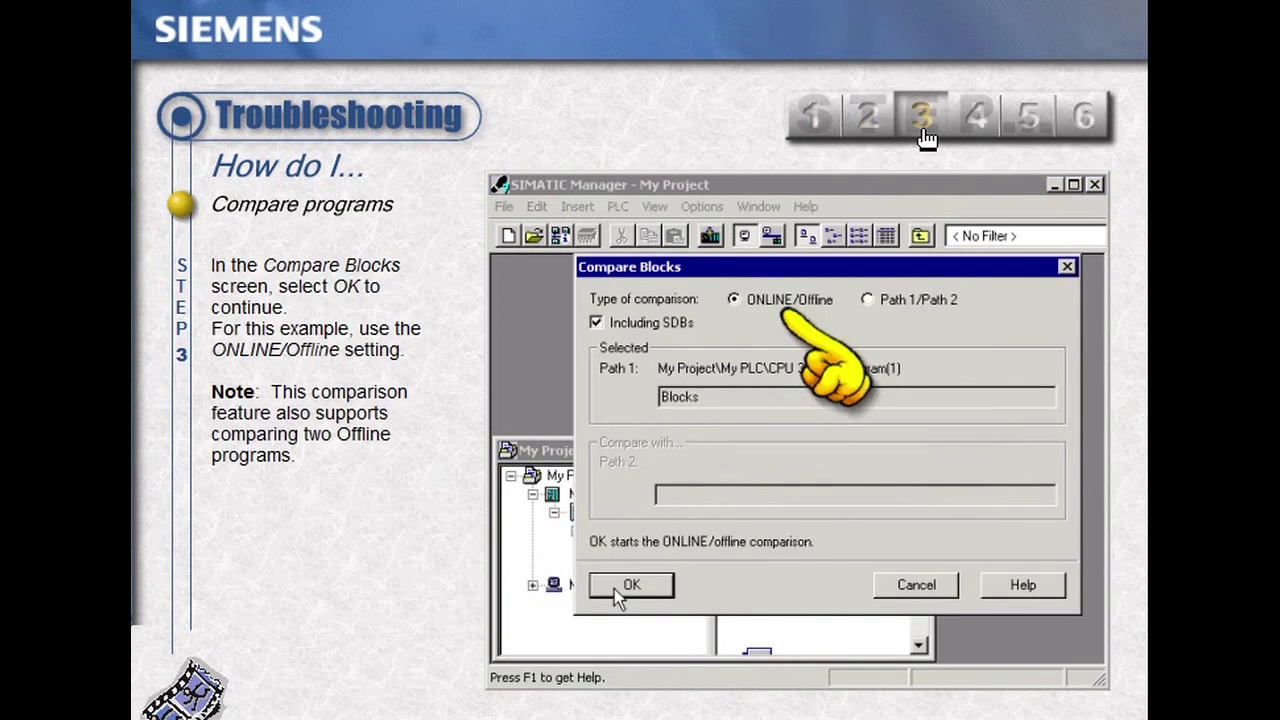
pyautogui.click(979, 135)
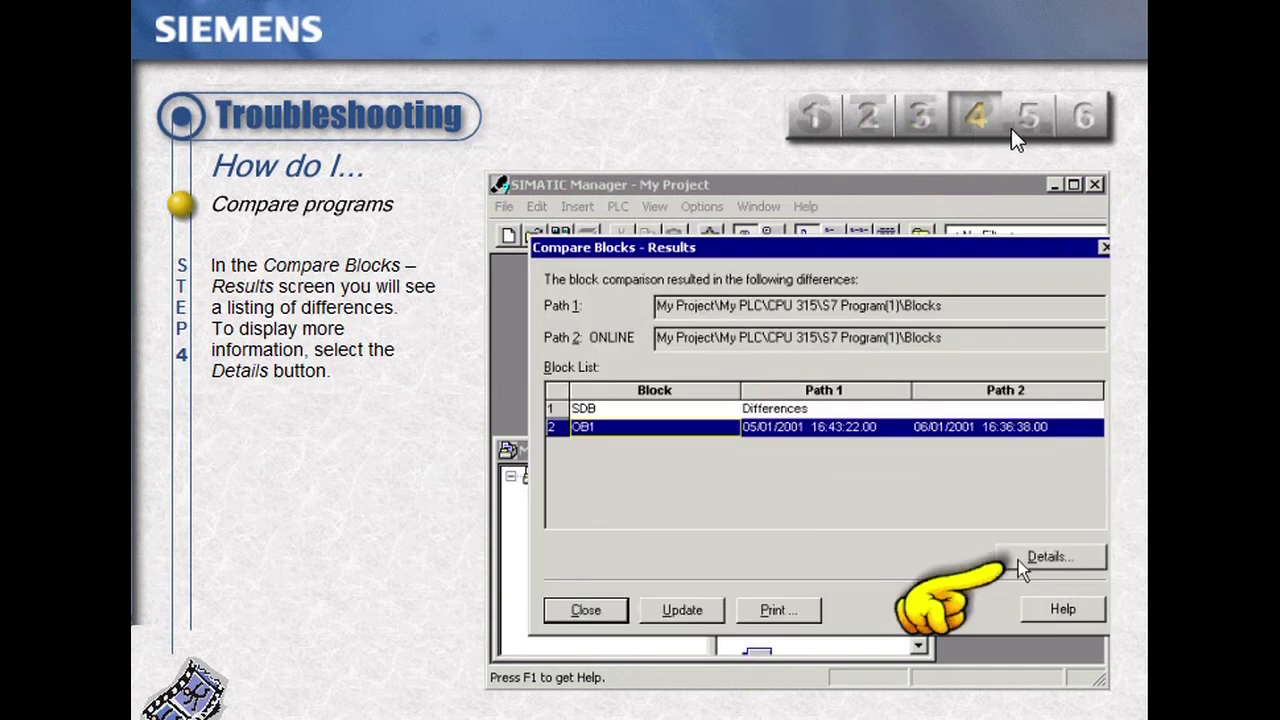
pyautogui.click(1038, 121)
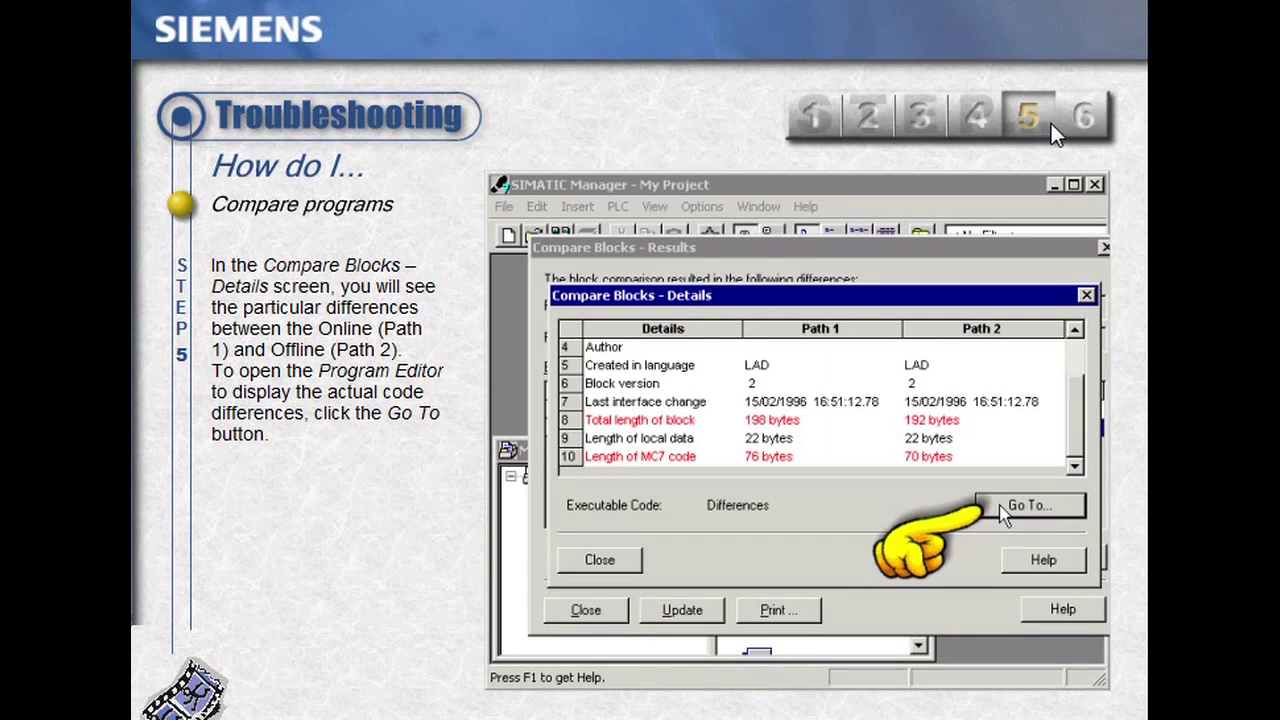
pyautogui.click(1091, 129)
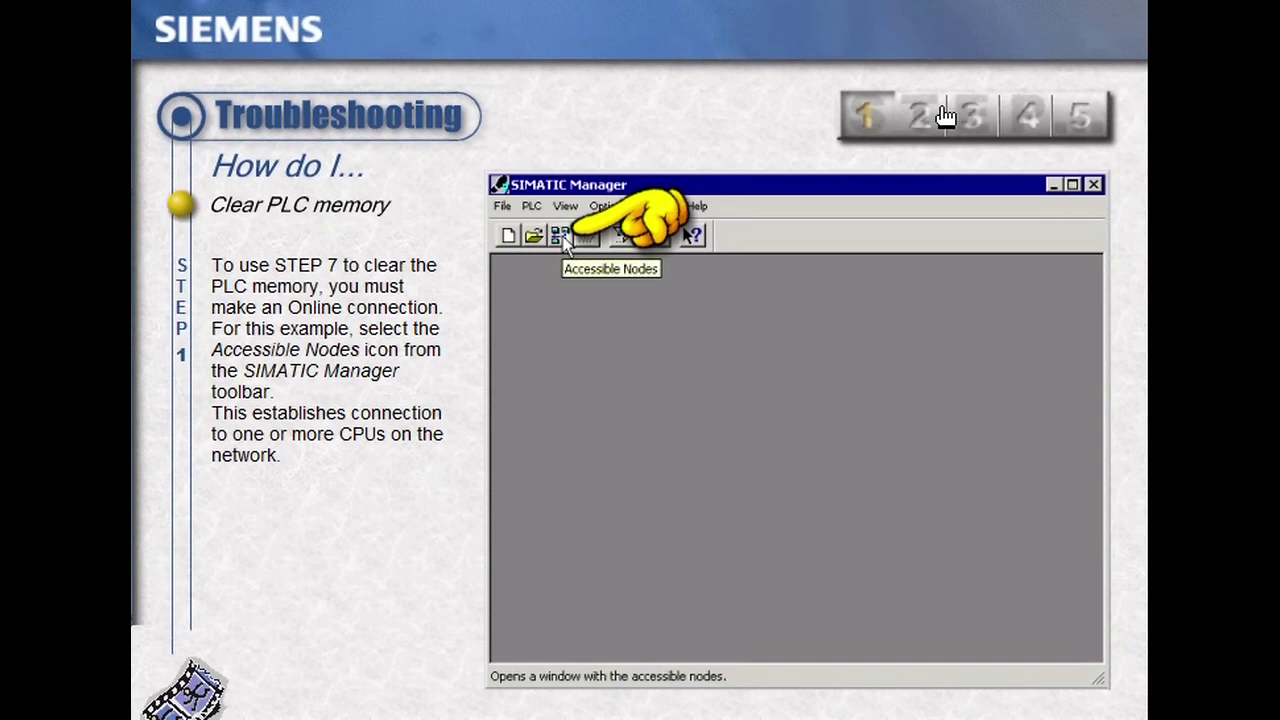
# Step: Set the CPU at MPI = 7 to STOP from Operating Mode, confirm Yes, and close the window
pyautogui.click(928, 115)
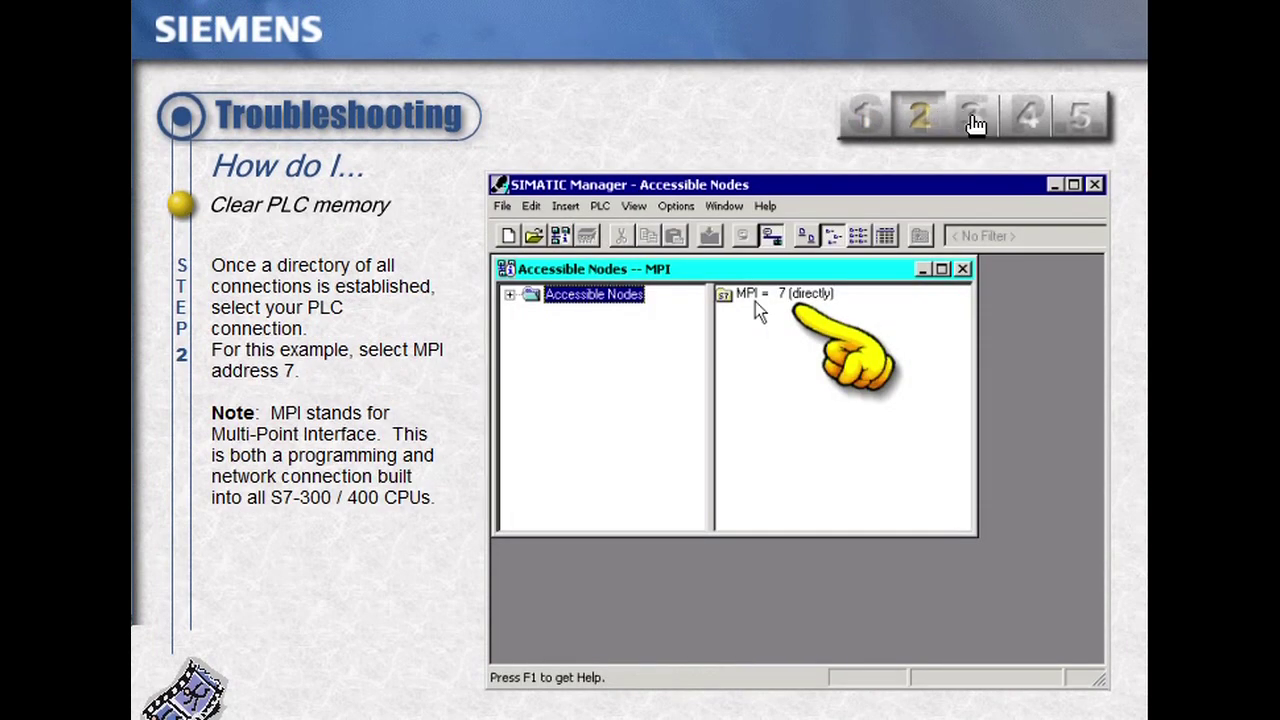
pyautogui.click(975, 119)
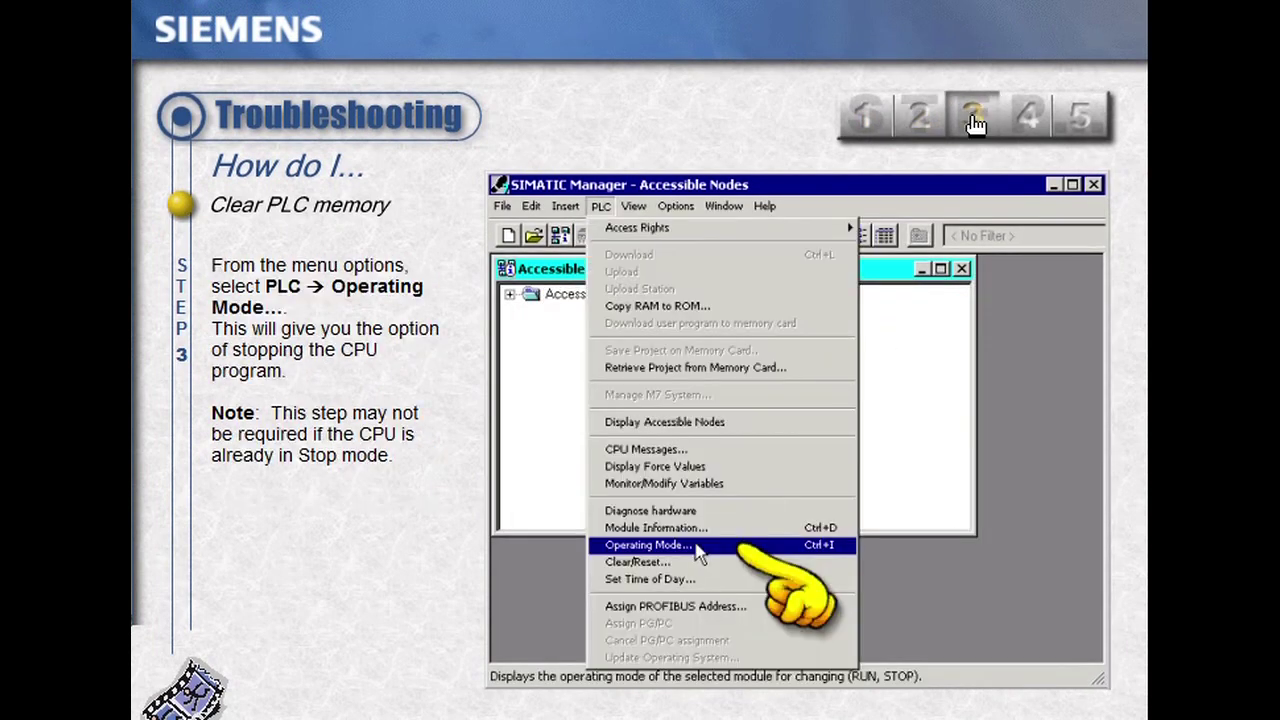
pyautogui.click(1027, 125)
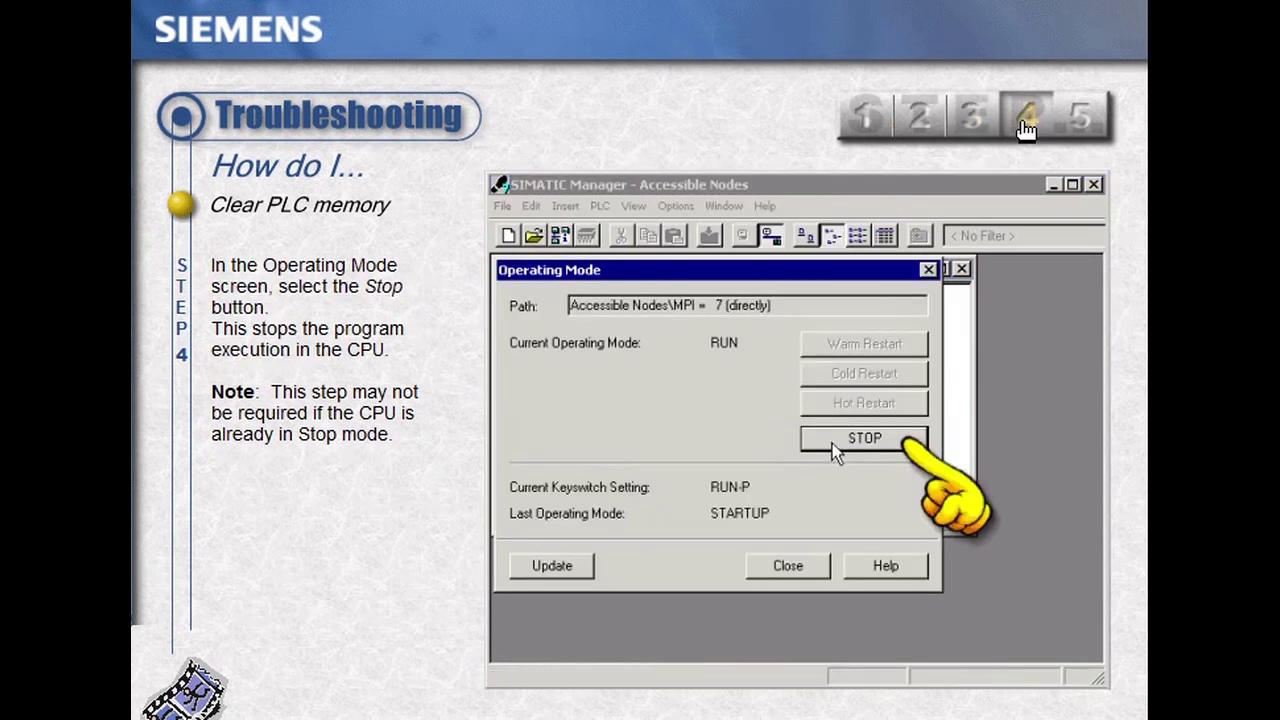
pyautogui.click(1085, 122)
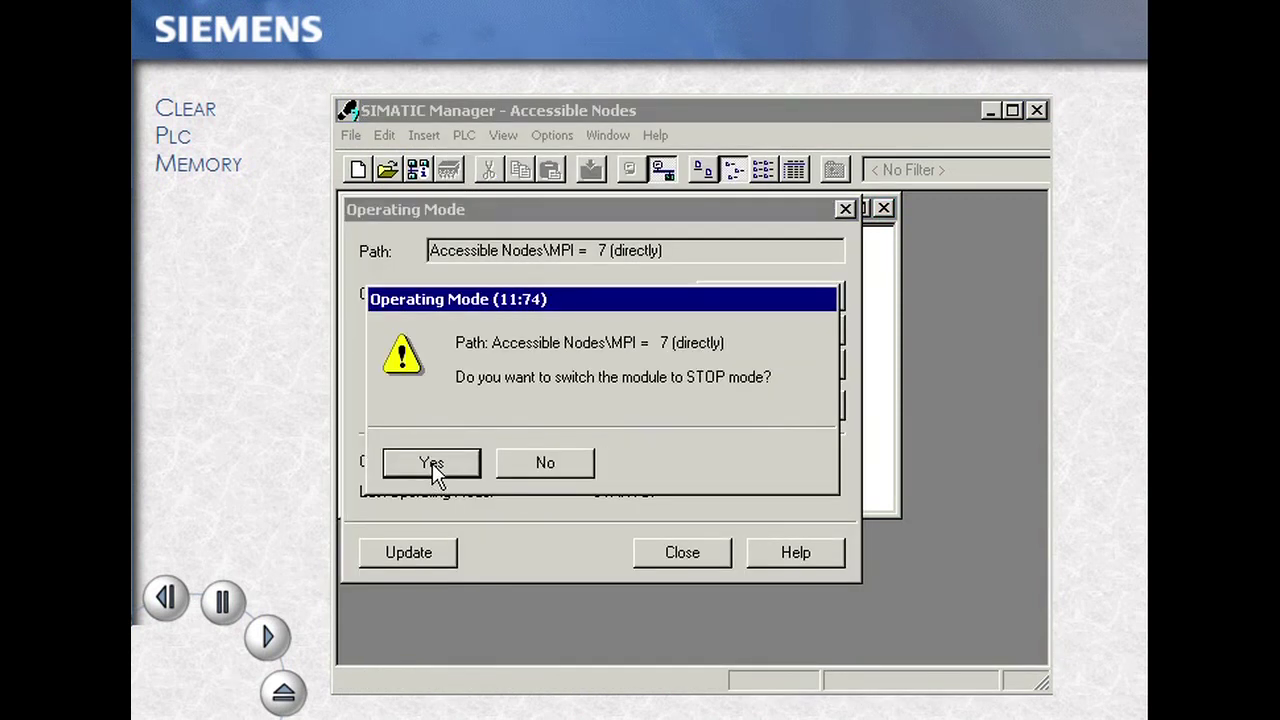
pyautogui.click(433, 466)
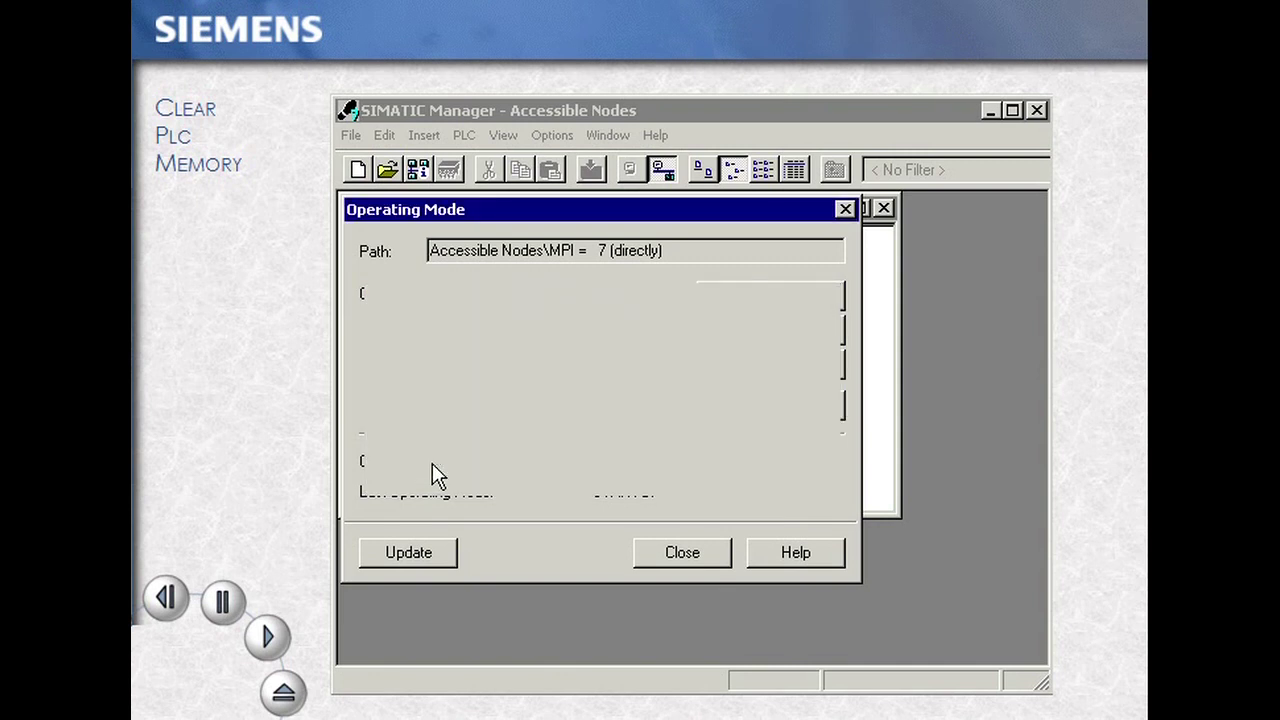
pyautogui.click(653, 560)
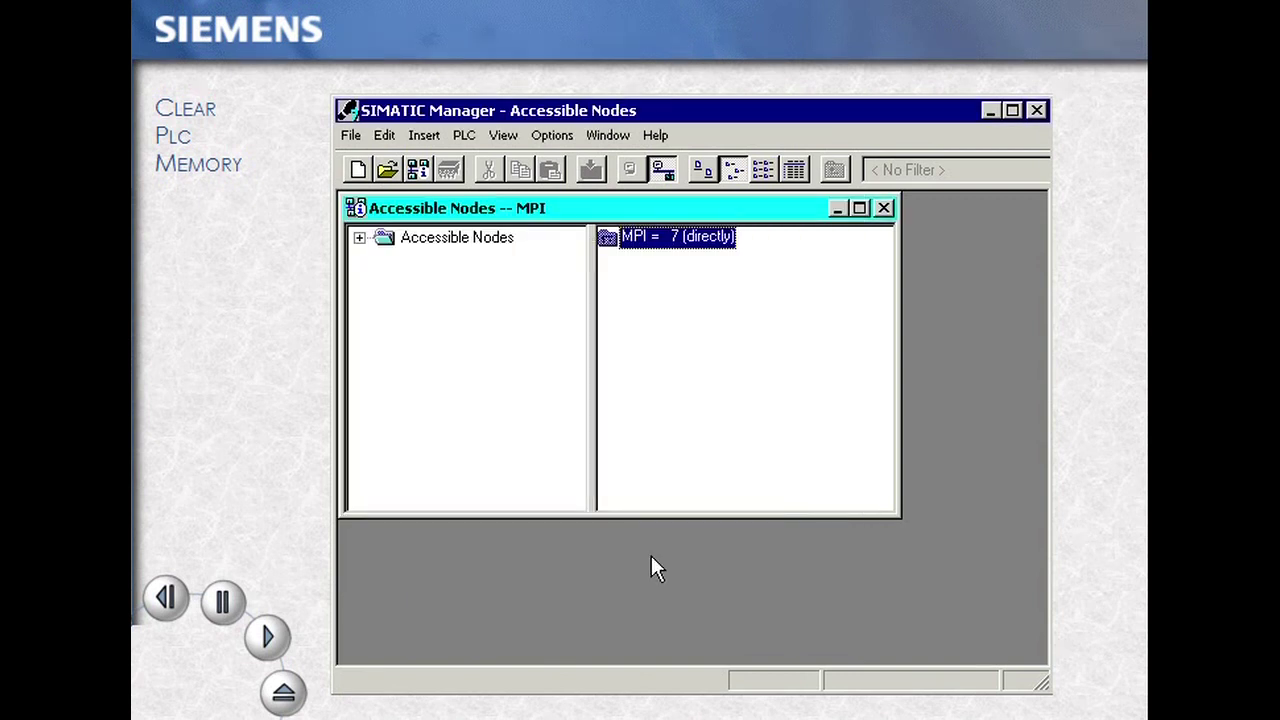
# Step: Run PLC > Clear/Reset on MPI = 7 and confirm the Memory Reset with Yes
pyautogui.click(466, 135)
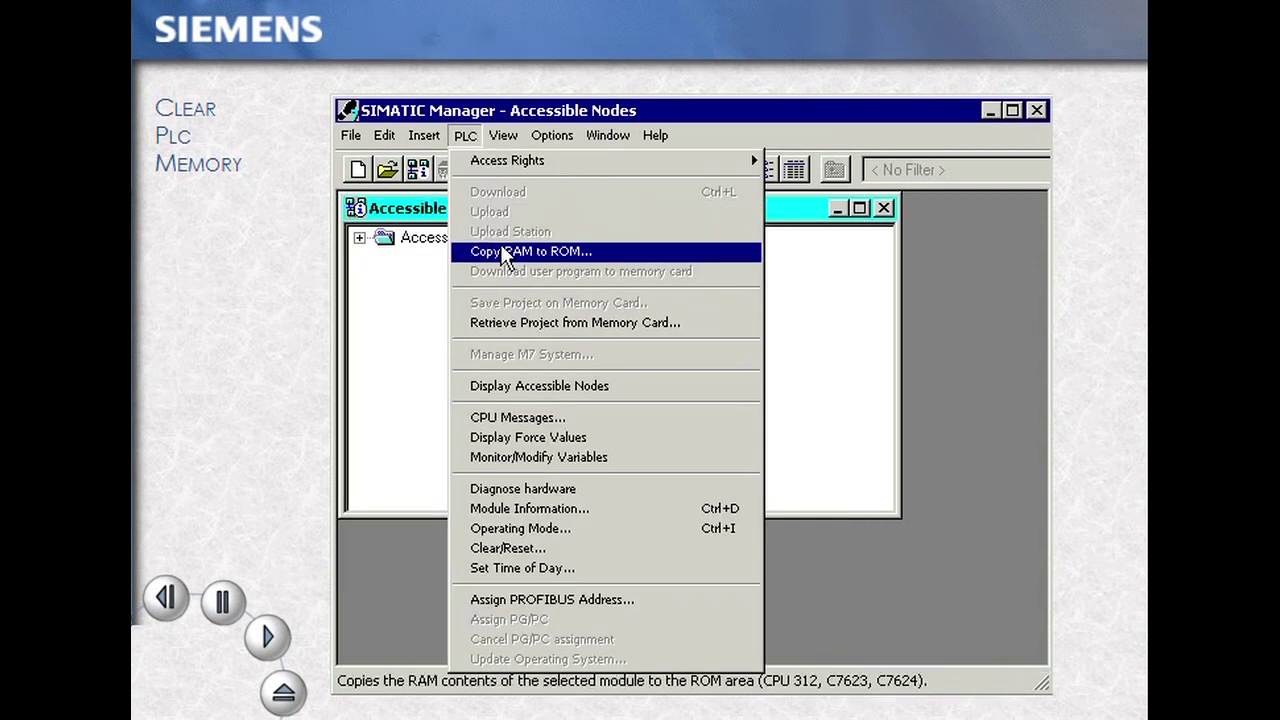
pyautogui.click(566, 551)
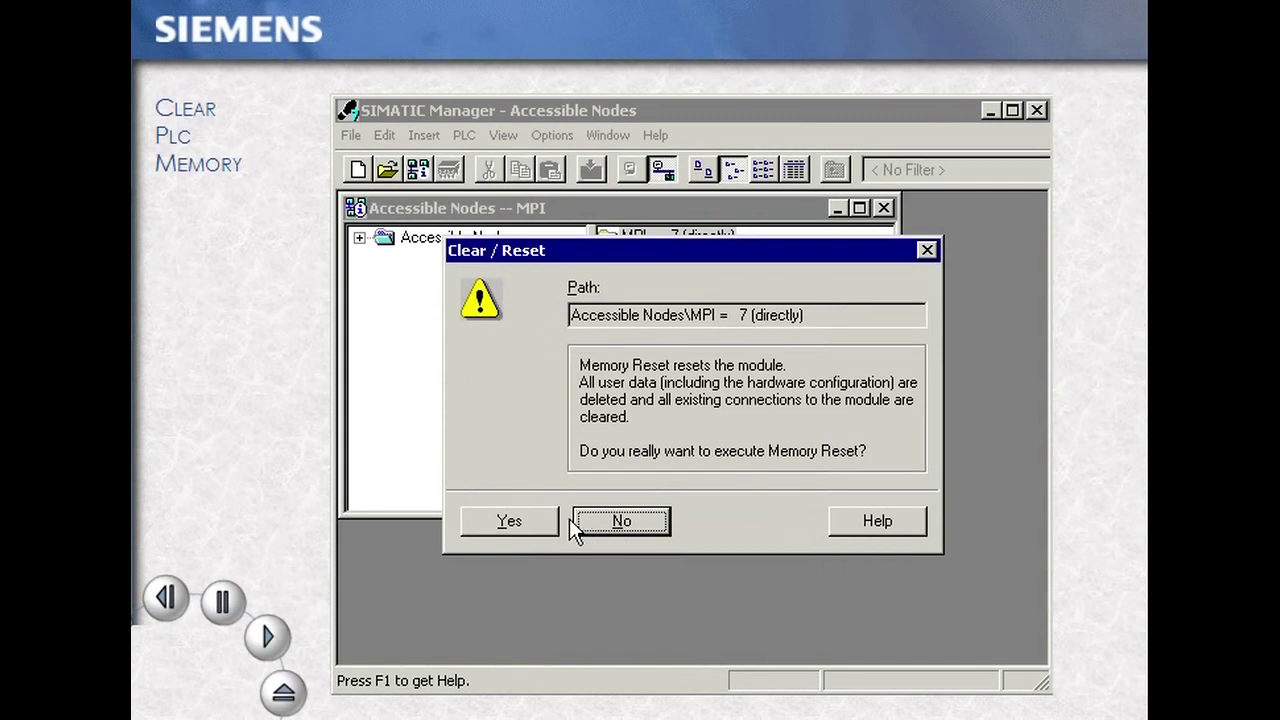
pyautogui.click(546, 520)
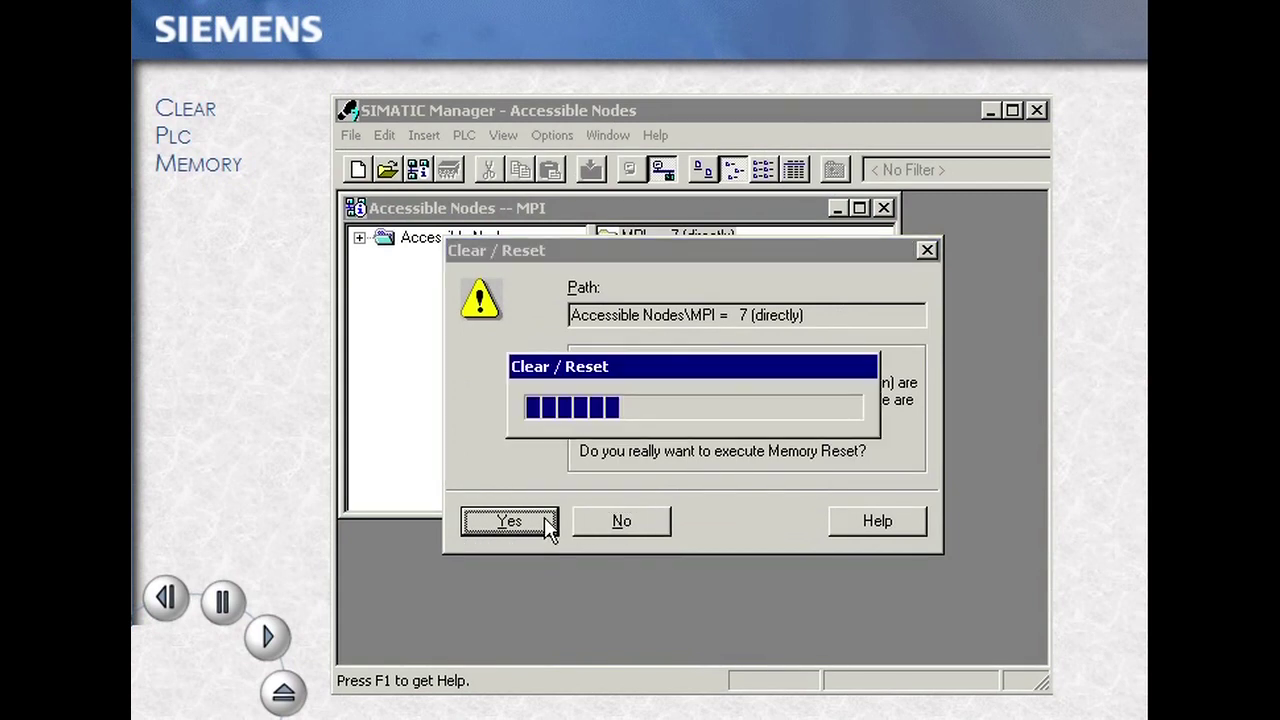